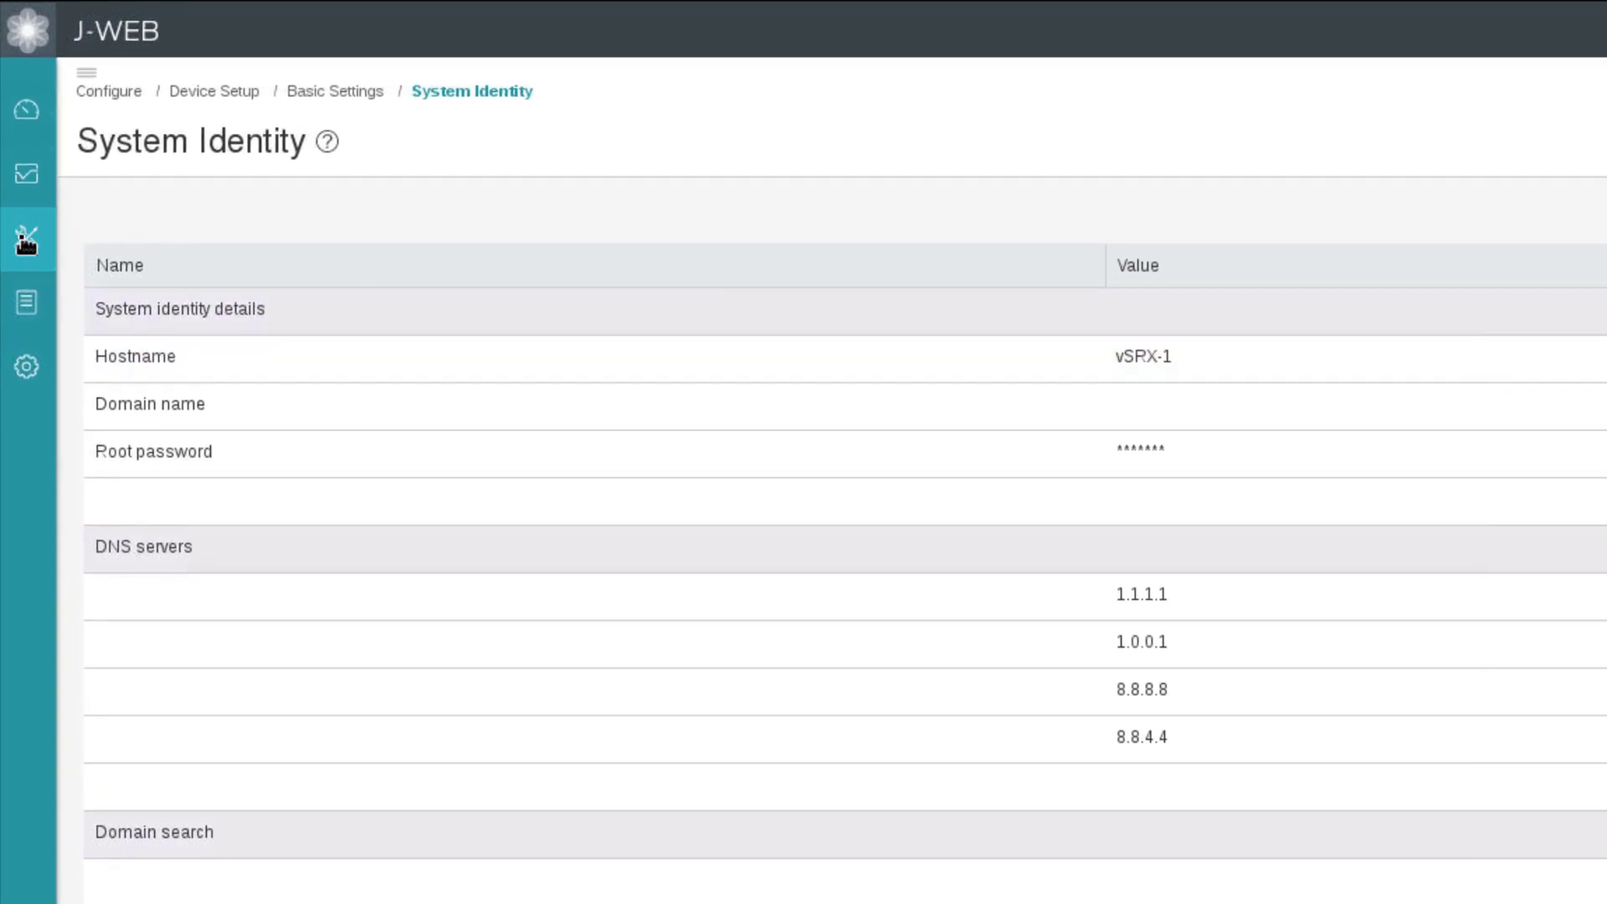
Step: Go to Basic Settings > Logging and expand the Logging Type dropdown, currently No Logging
mouse_move(26, 243)
click(104, 242)
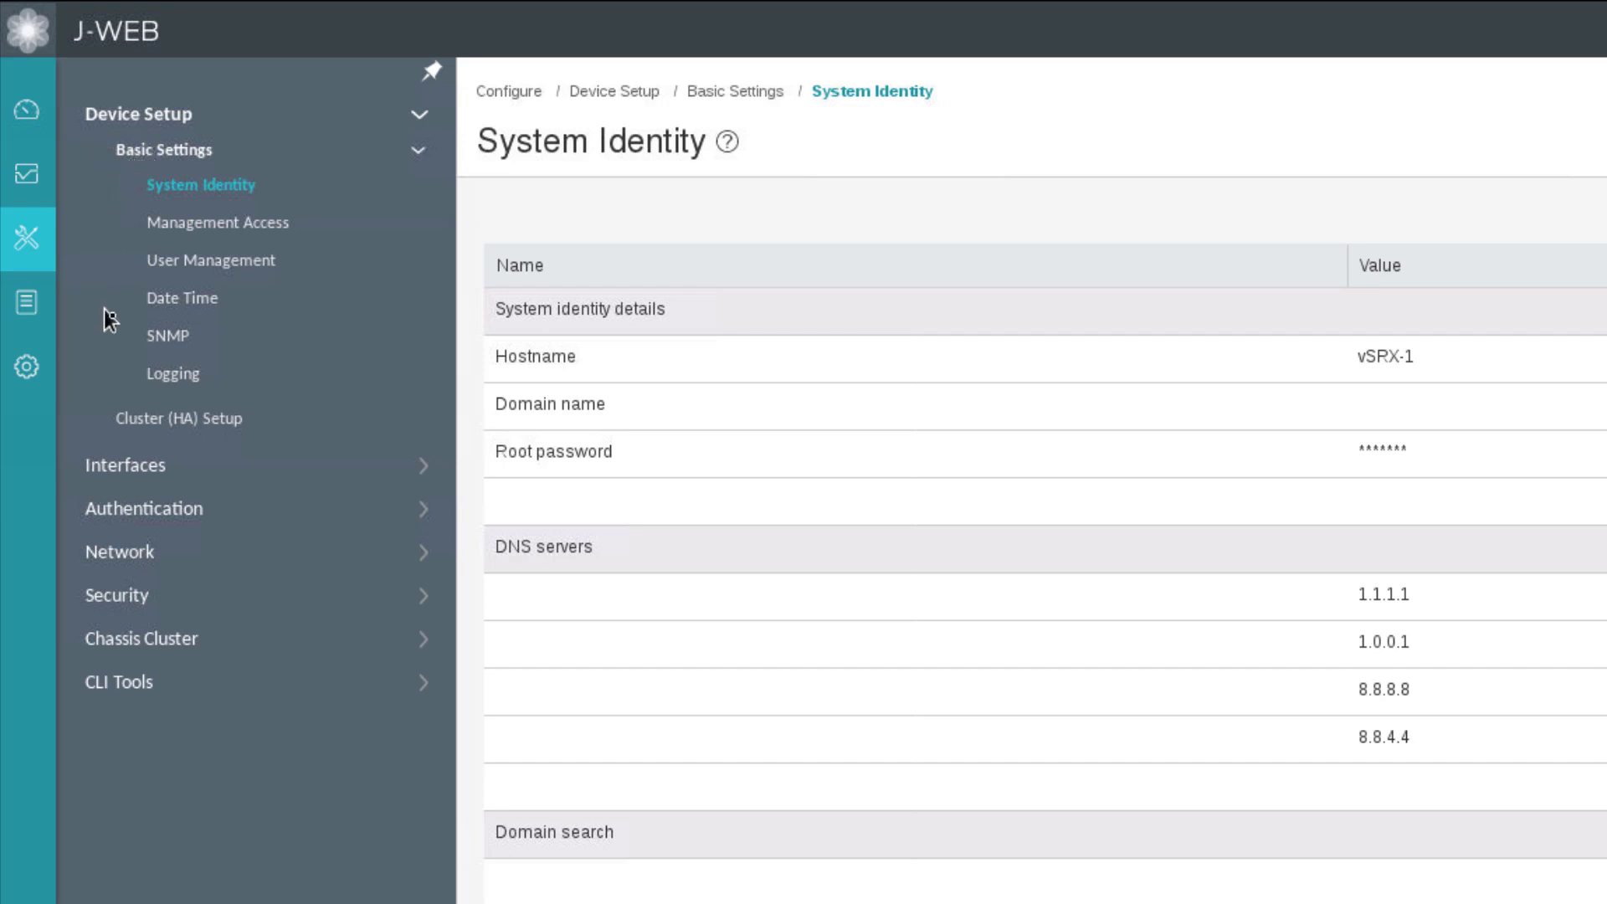
click(196, 380)
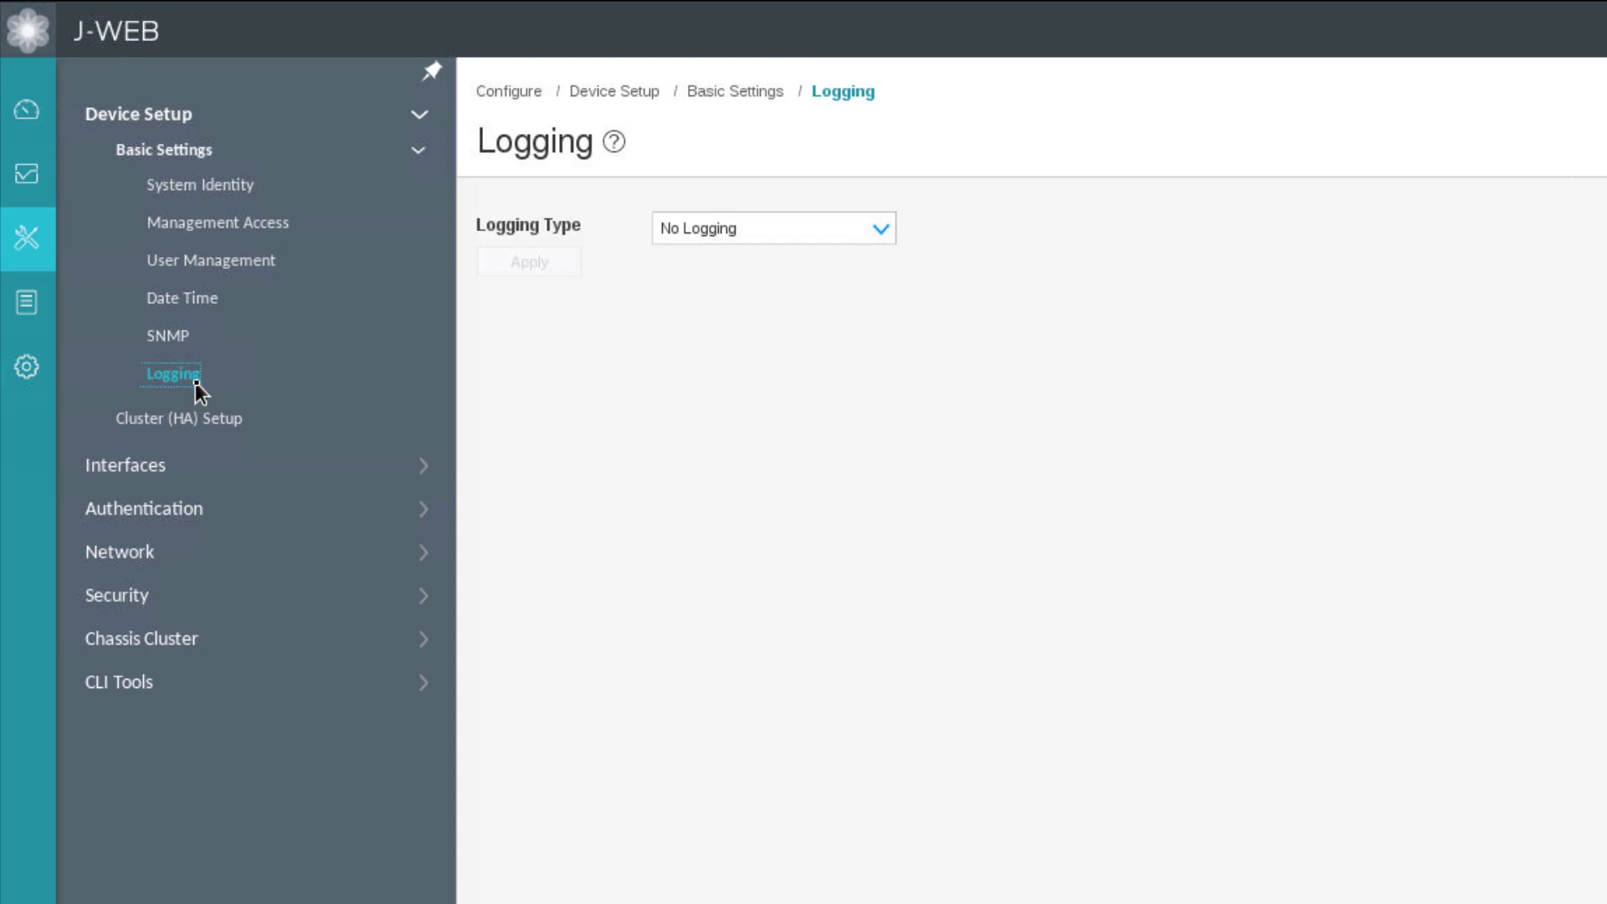
click(753, 229)
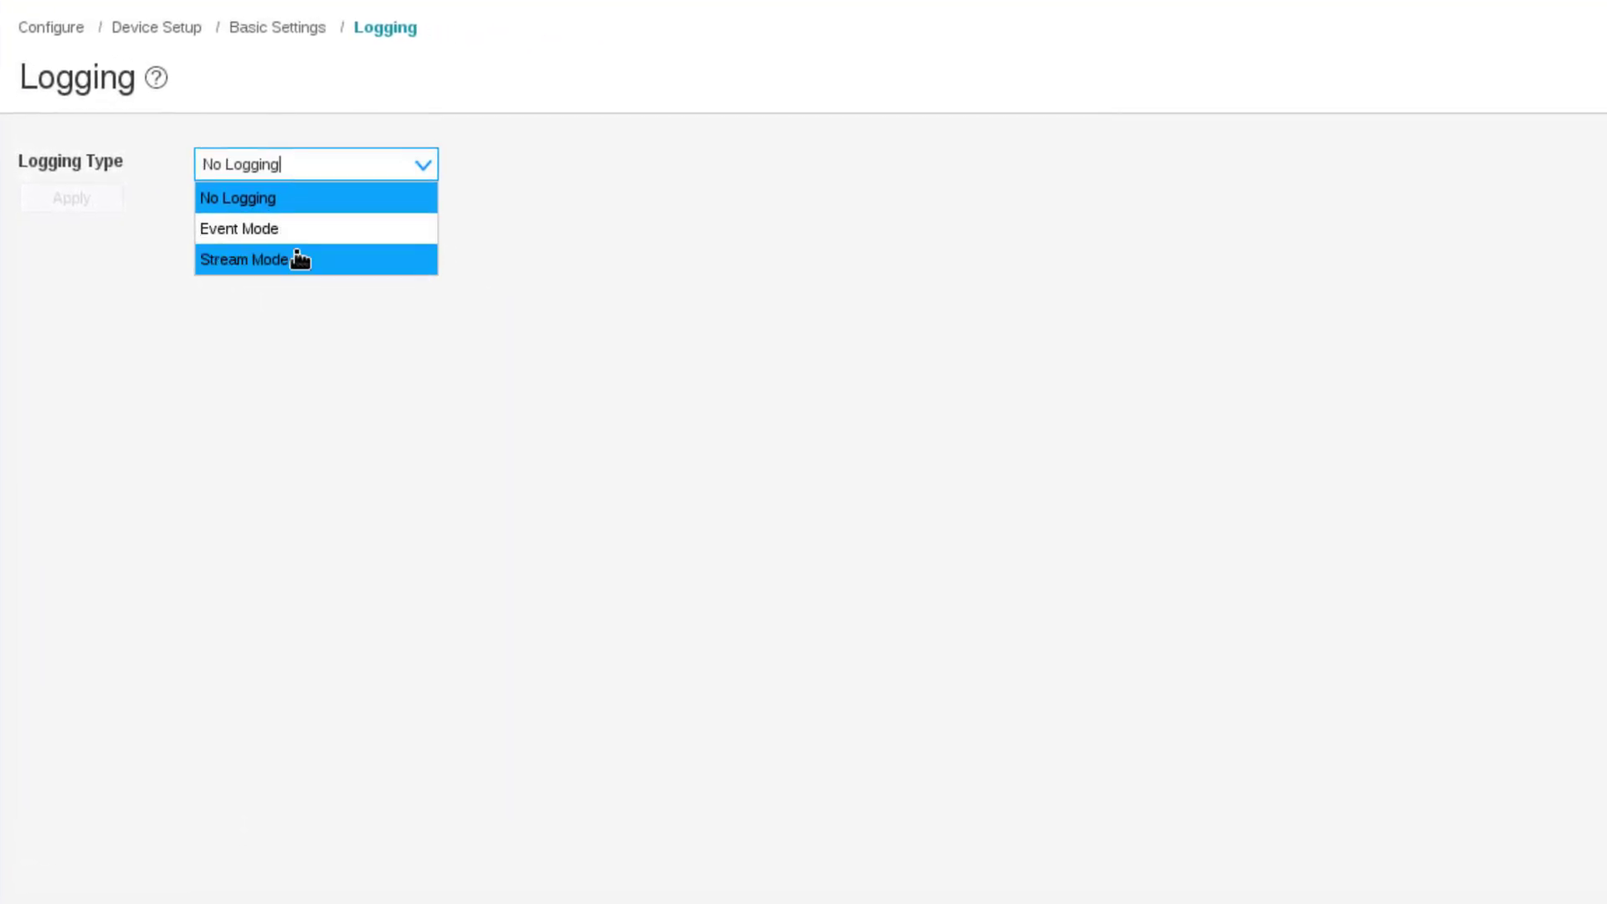
Step: Set Logging Type to Stream Mode with source interface ge-0/0/2 and syslog format
click(299, 261)
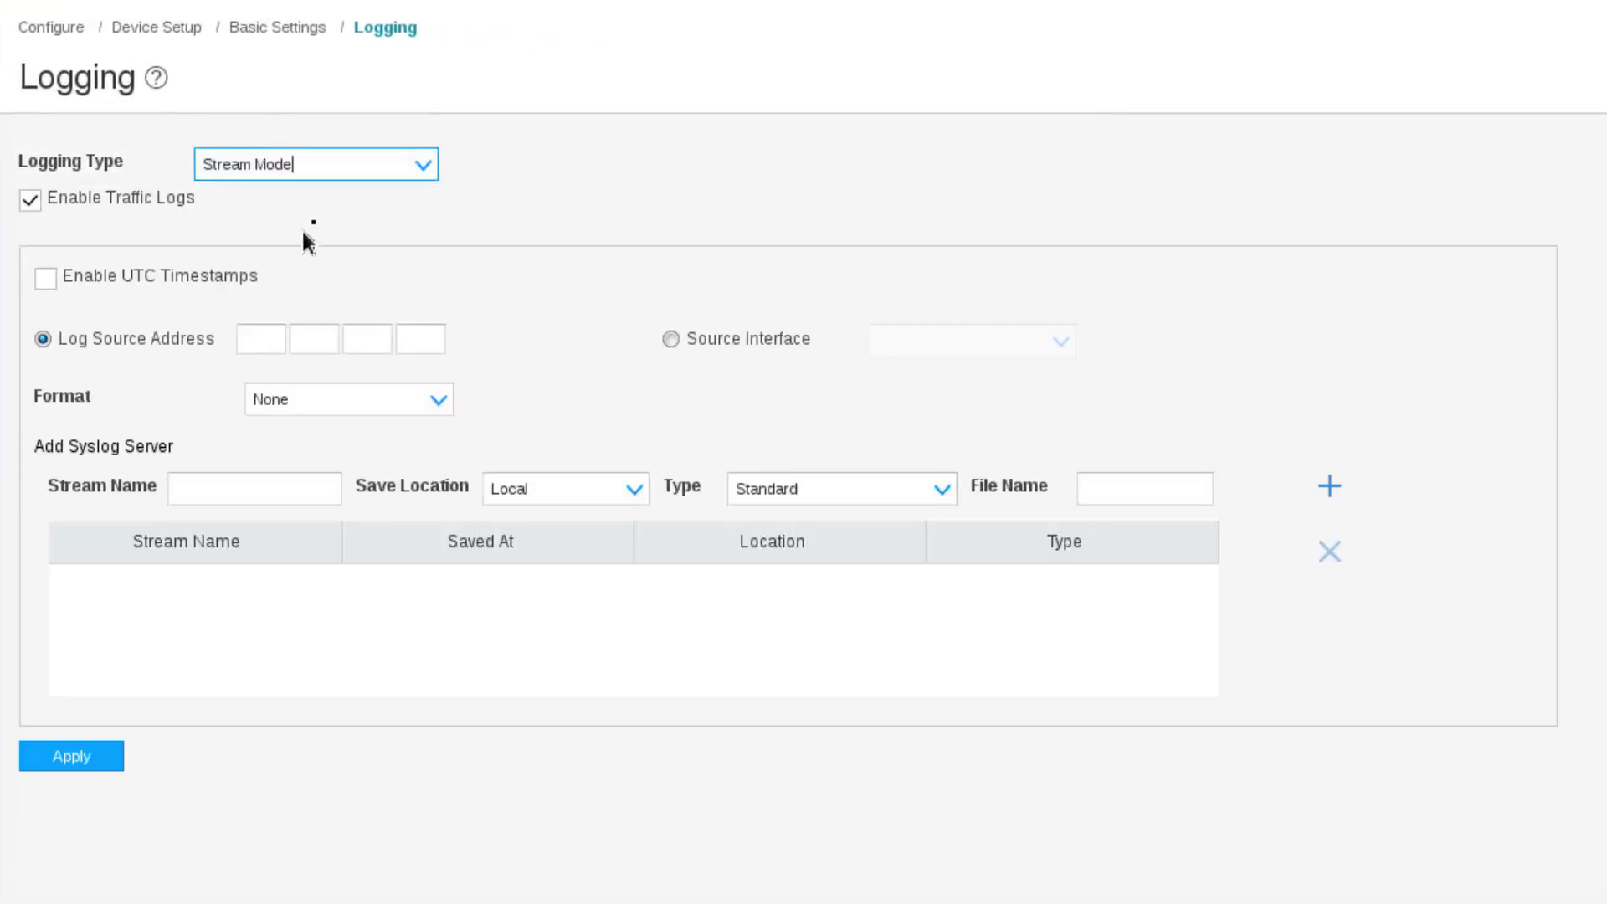
click(391, 170)
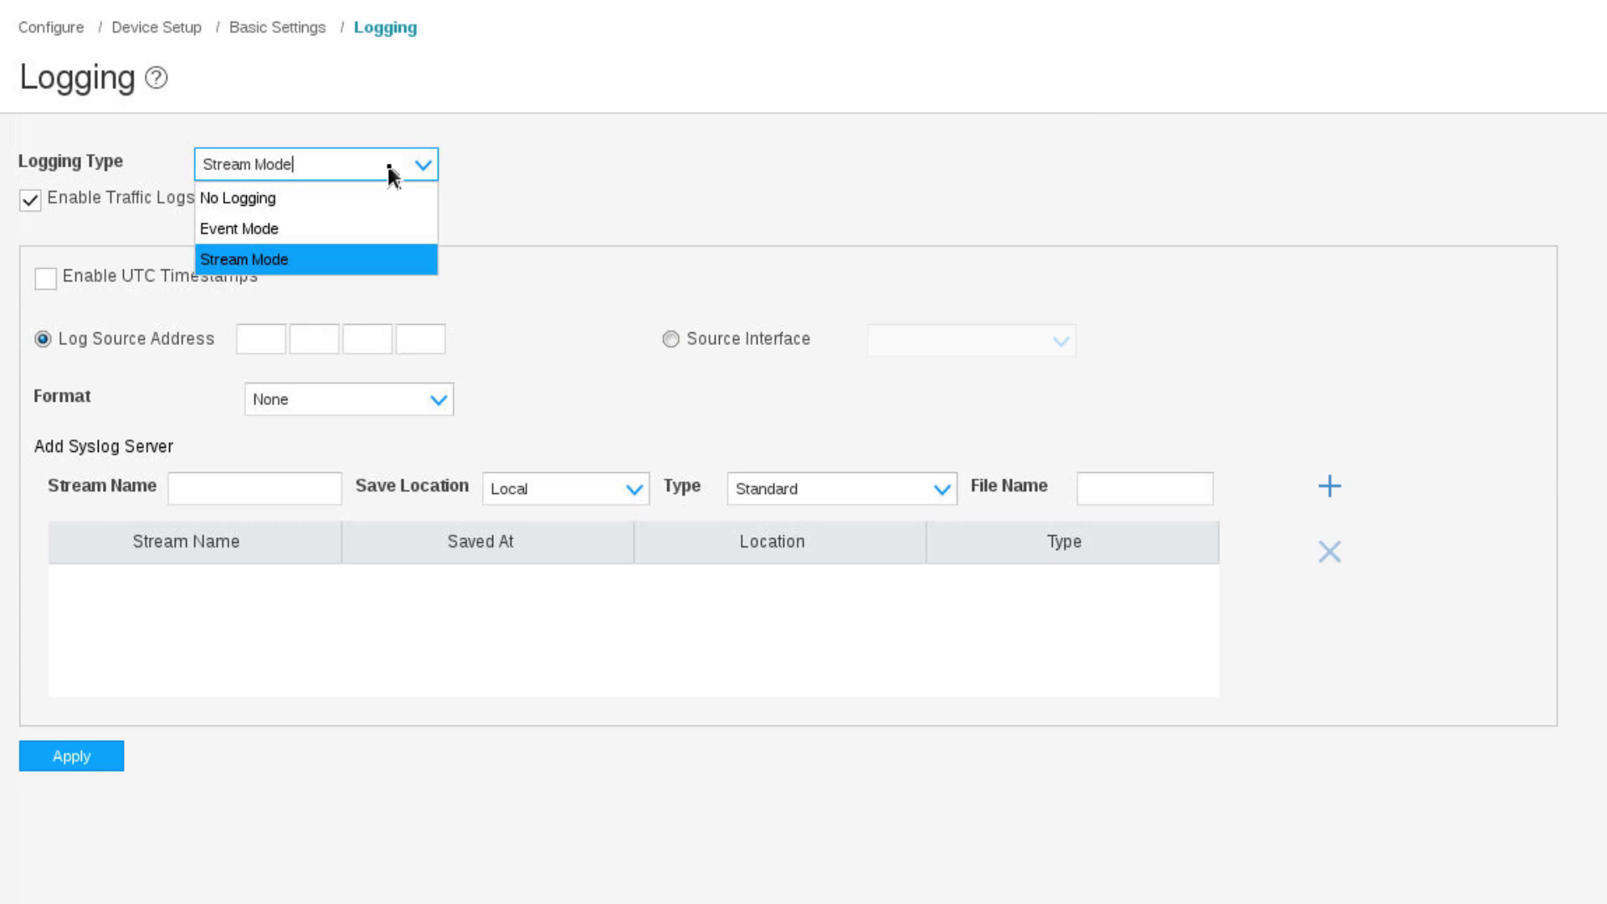
click(335, 269)
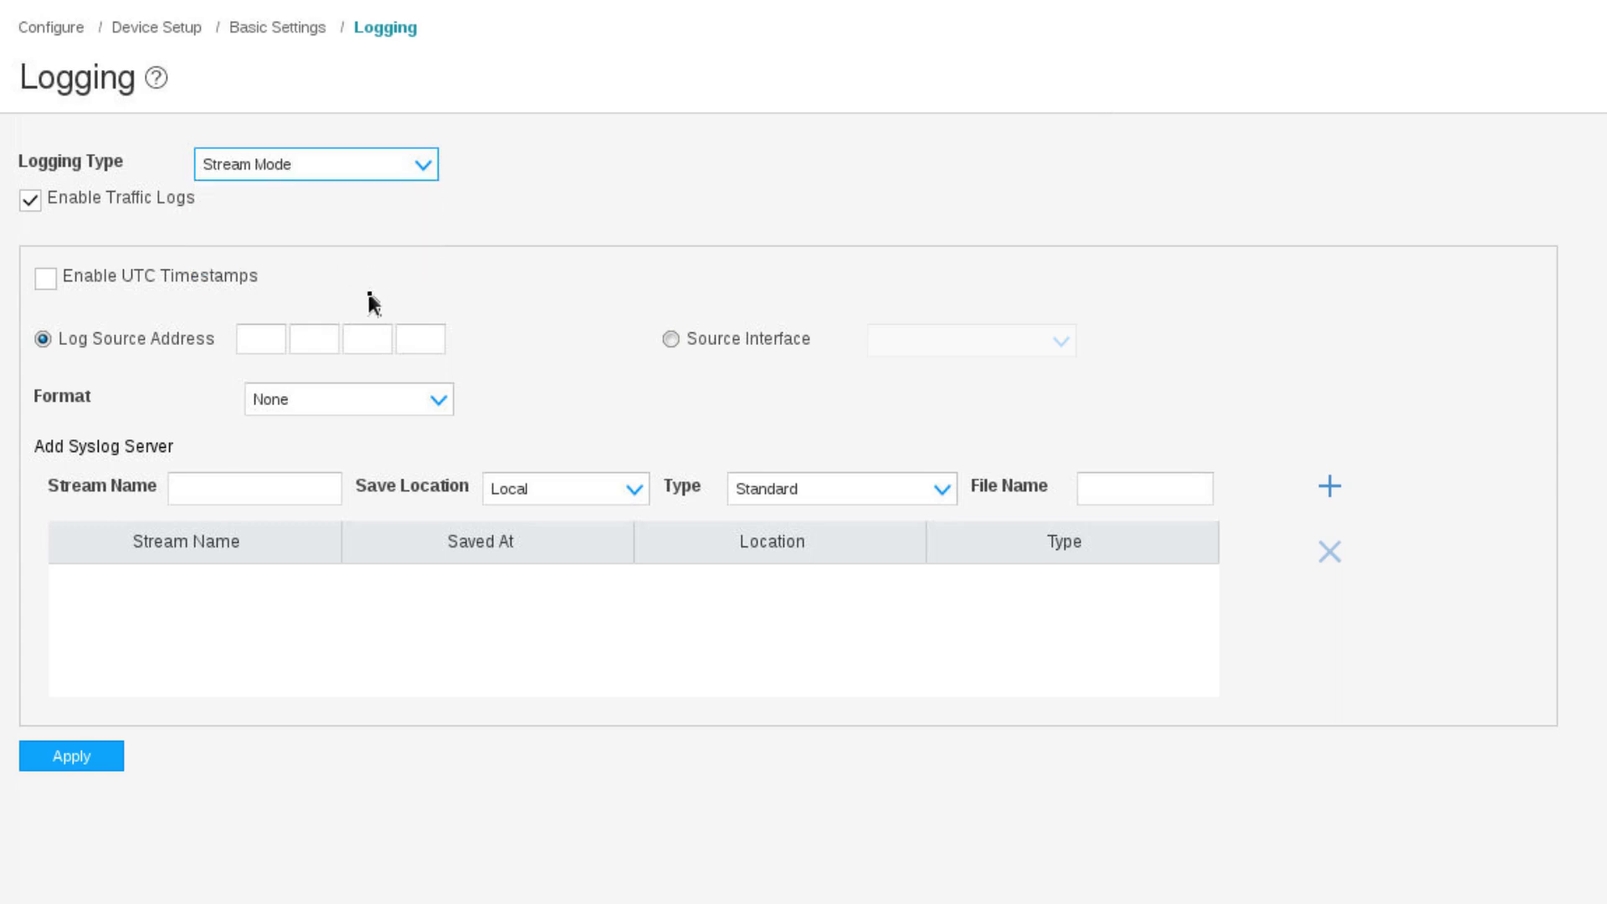
click(675, 343)
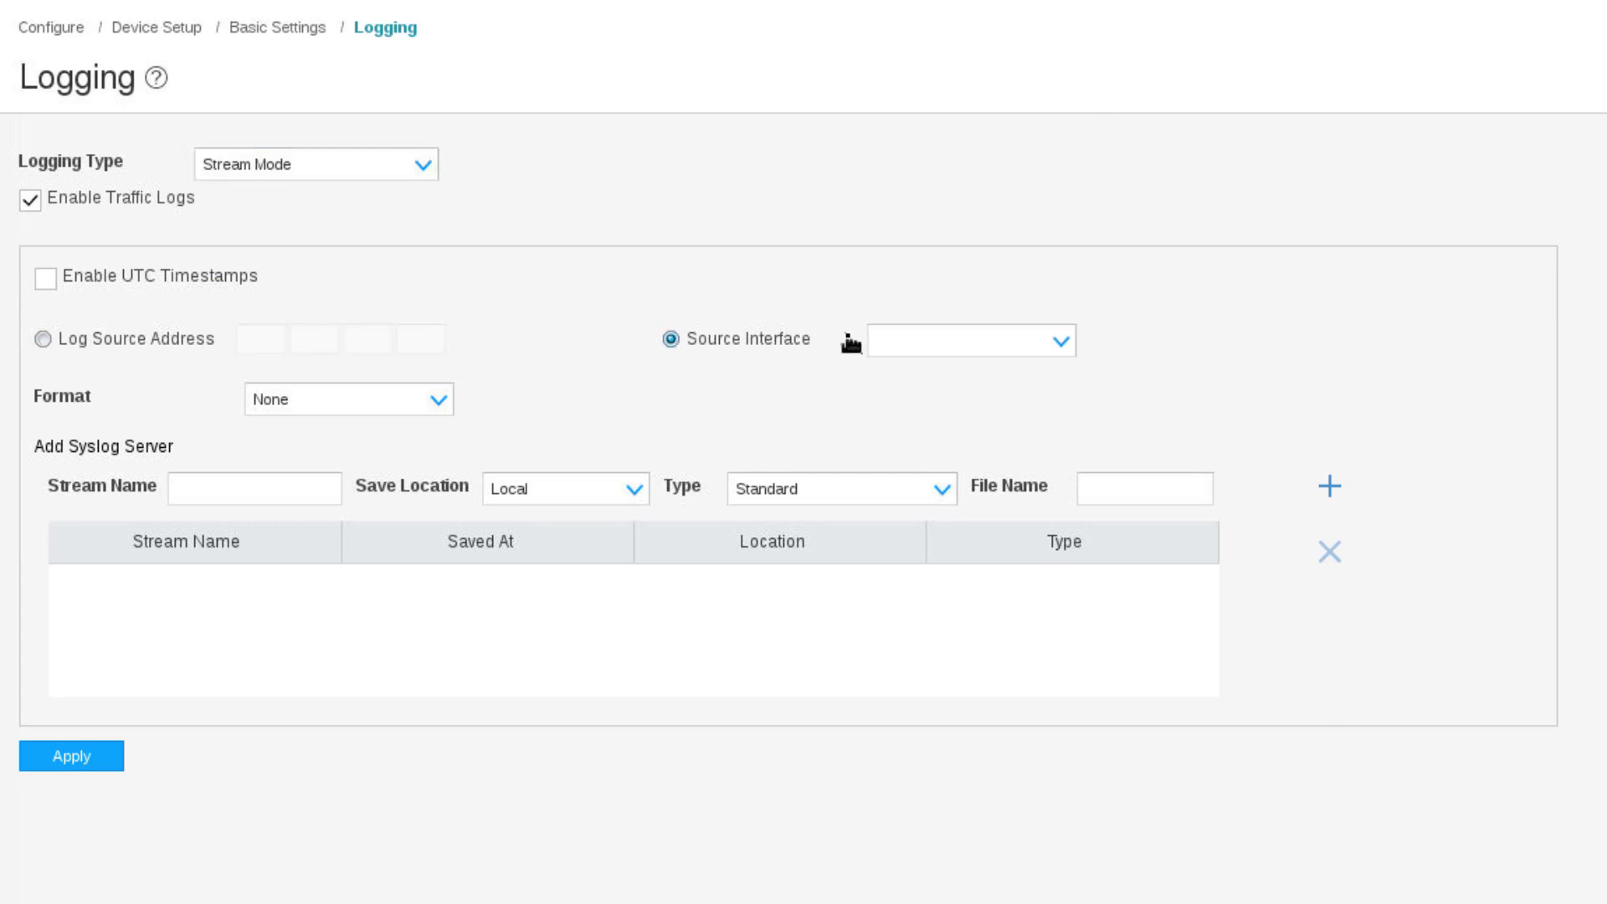
click(892, 344)
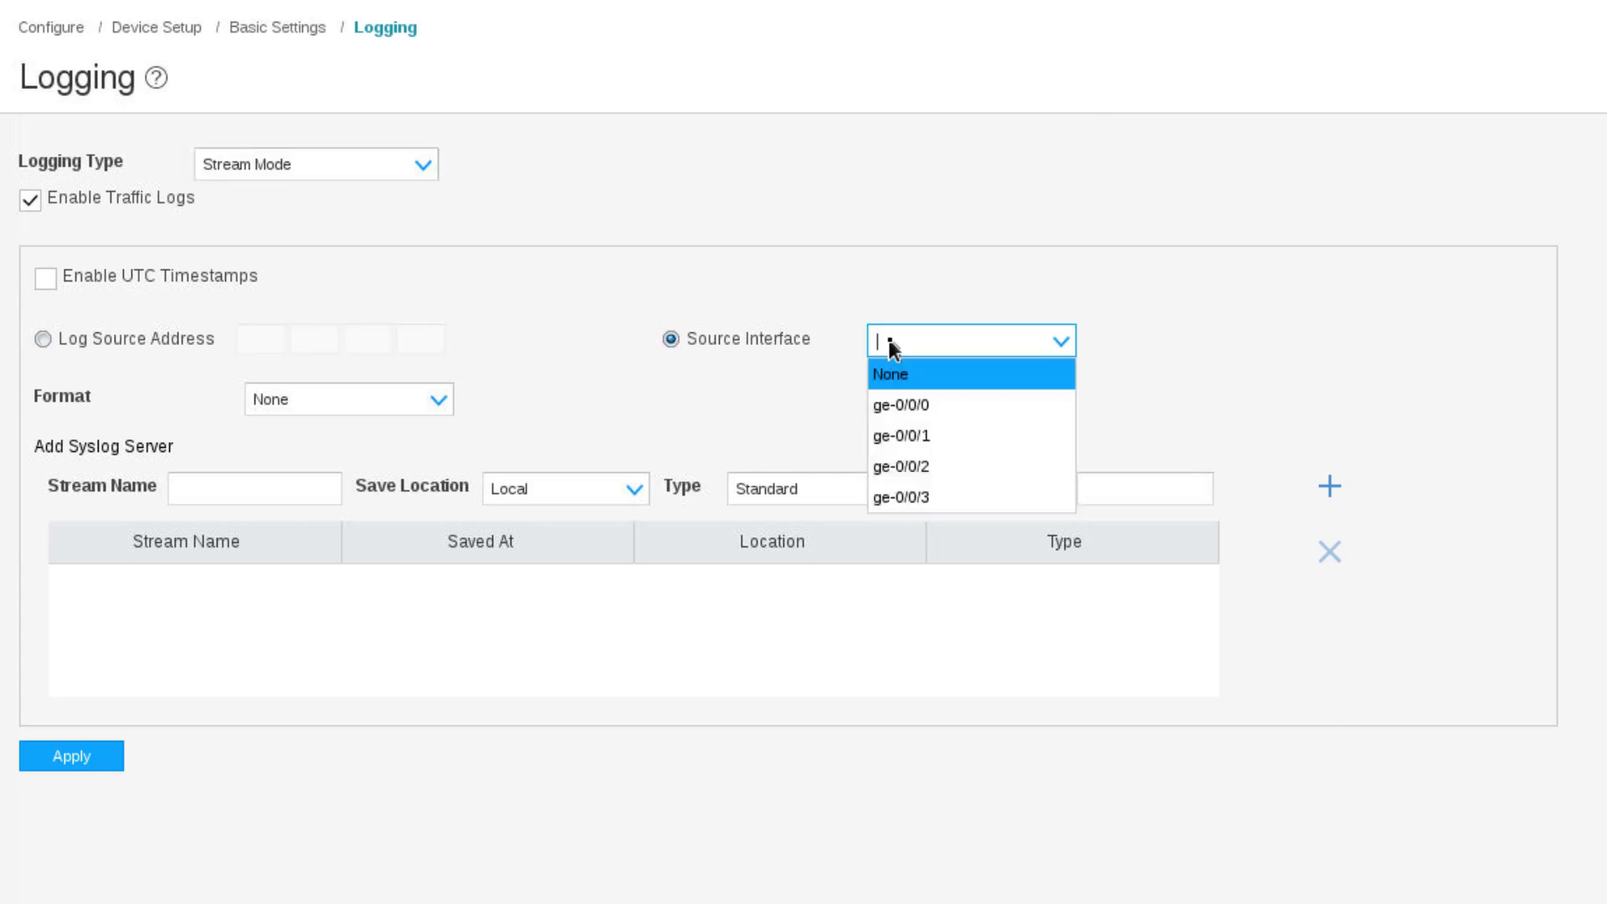
click(947, 471)
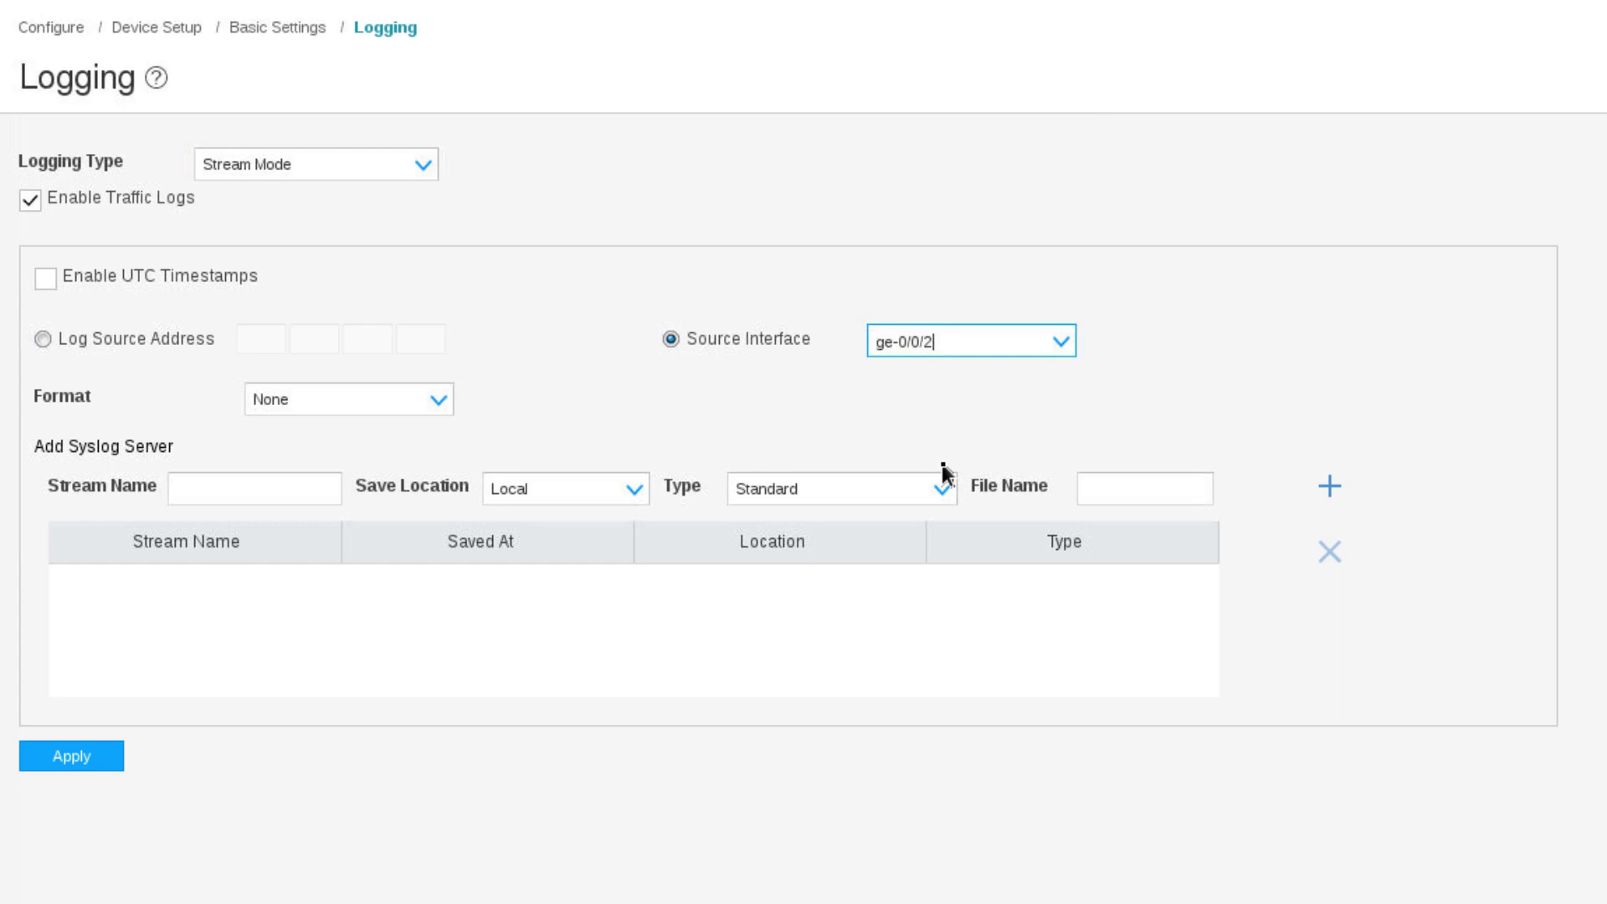
click(389, 403)
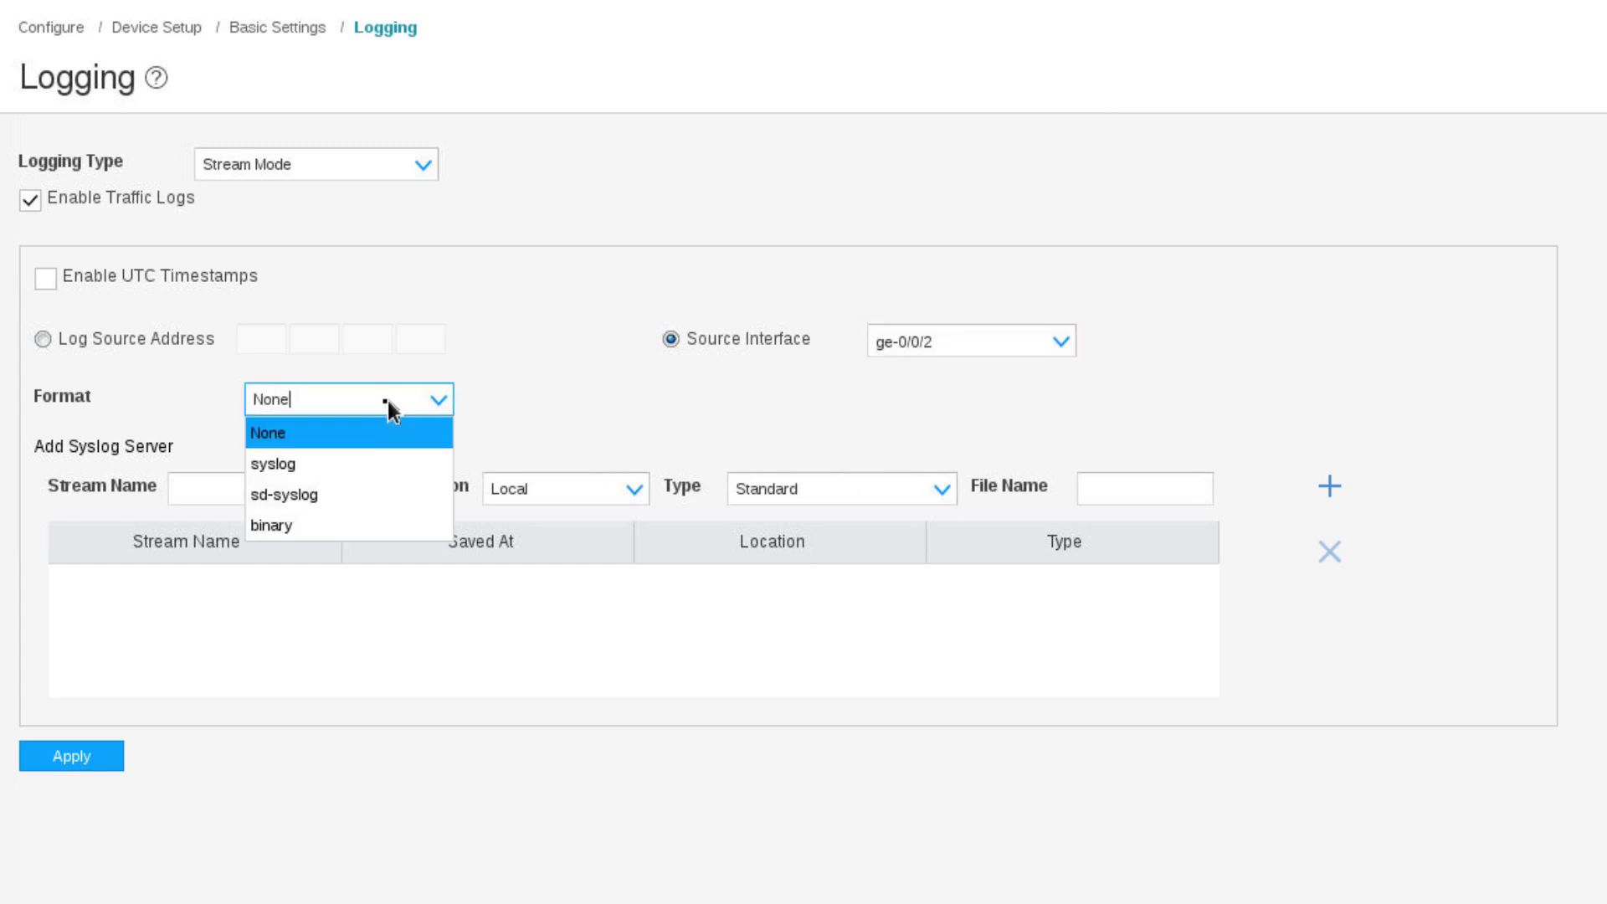
click(343, 471)
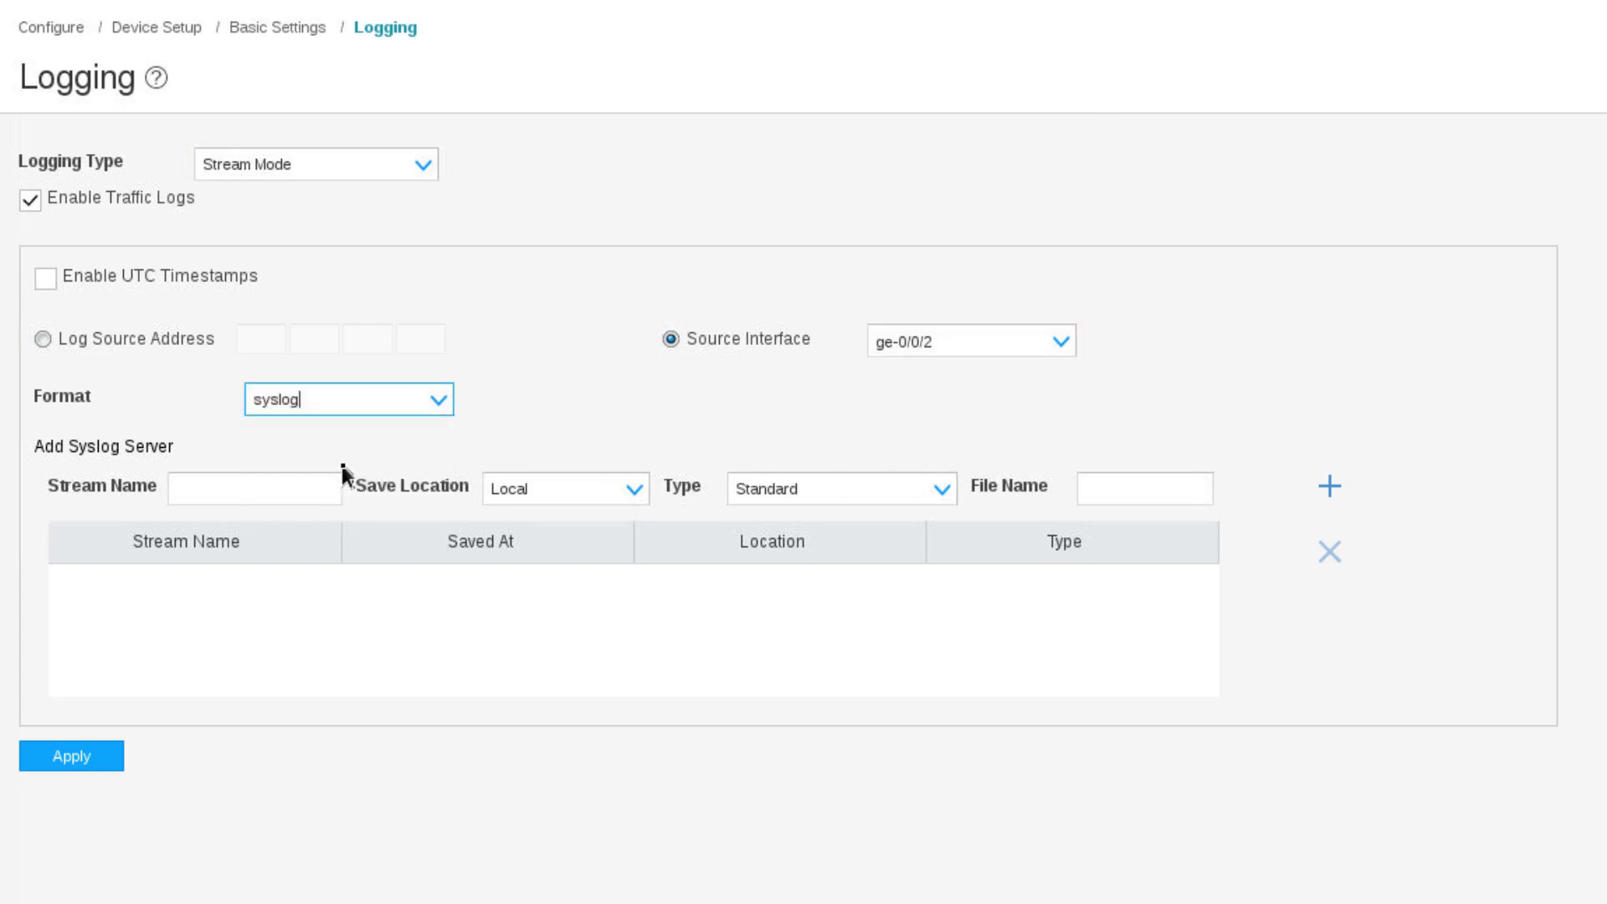
click(269, 489)
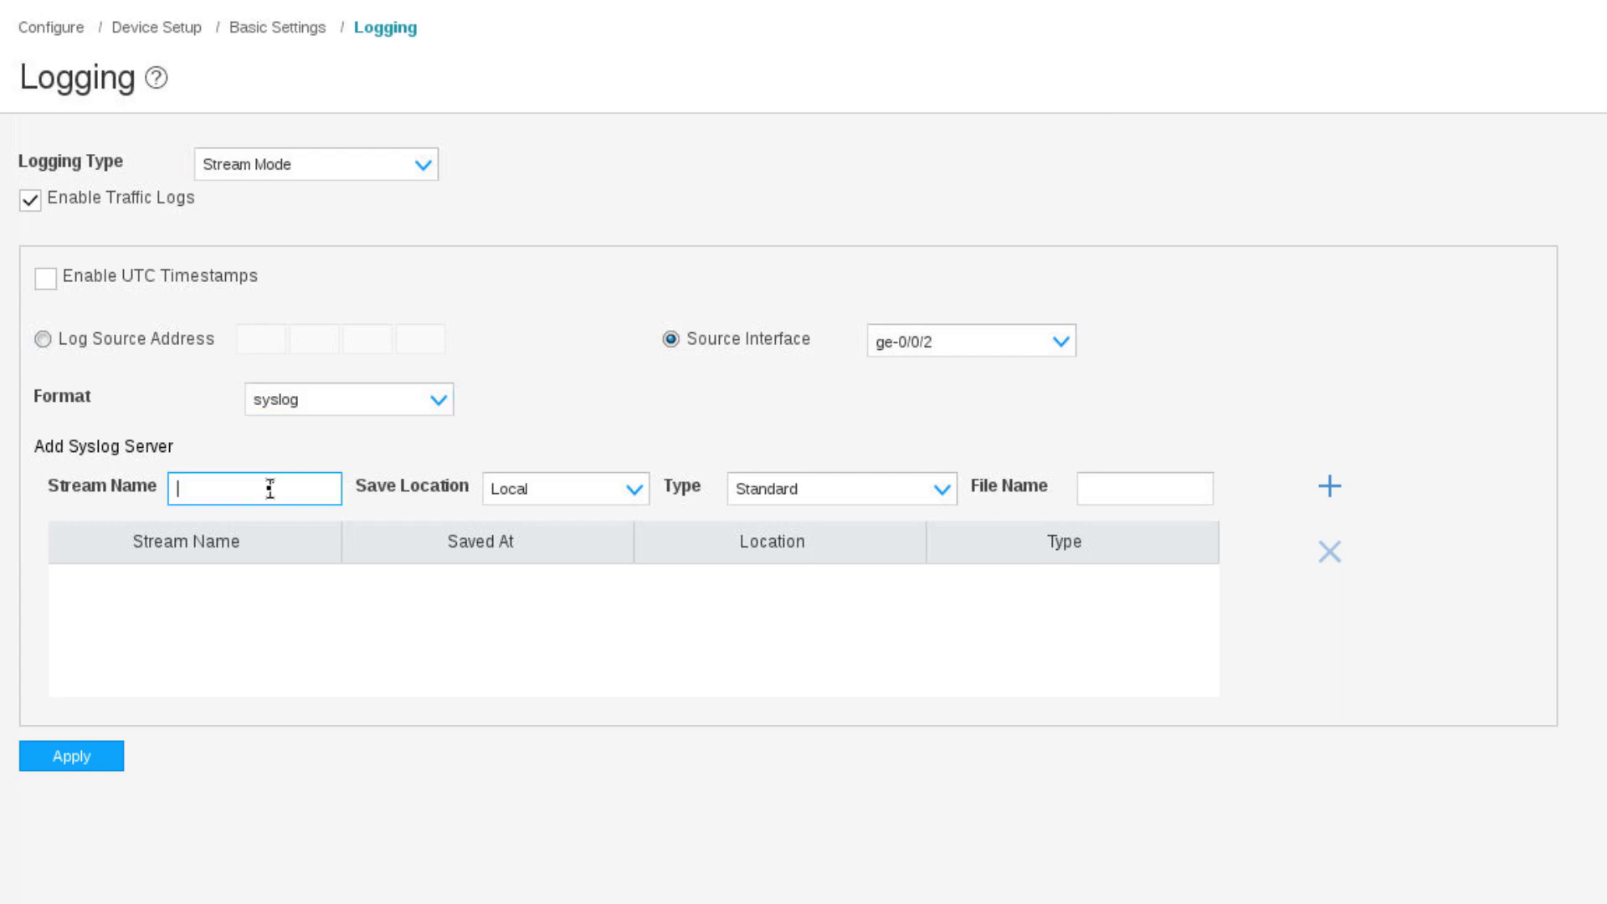
Step: Add stream remote-logging sending Standard logs to server IP 10.5.5.100
text(remote-logging)
click(623, 495)
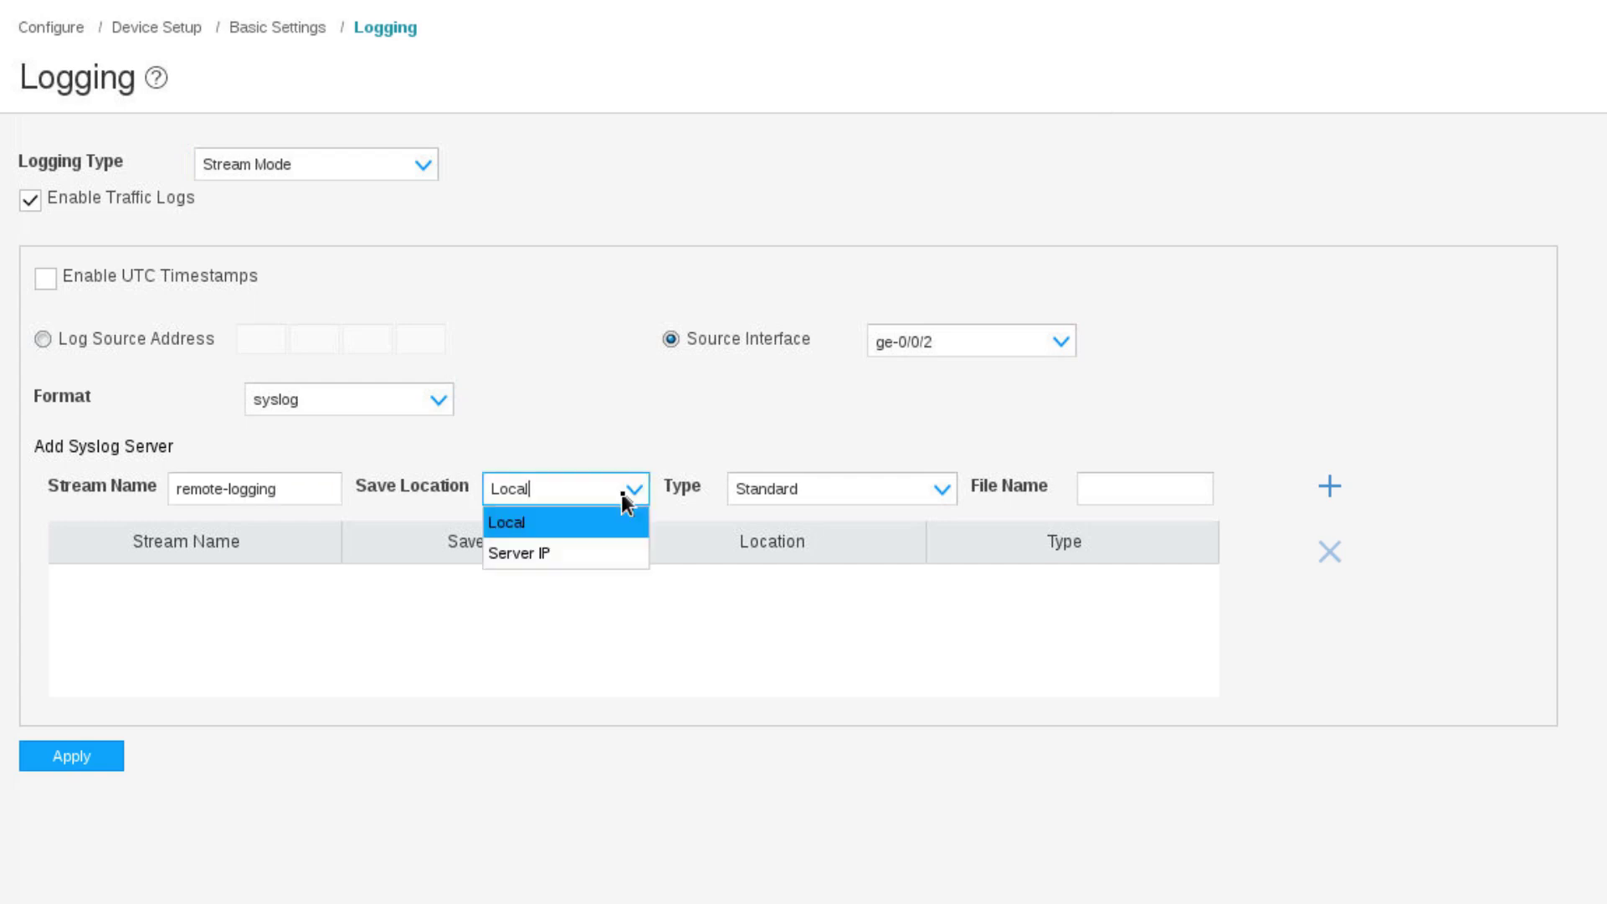
click(578, 559)
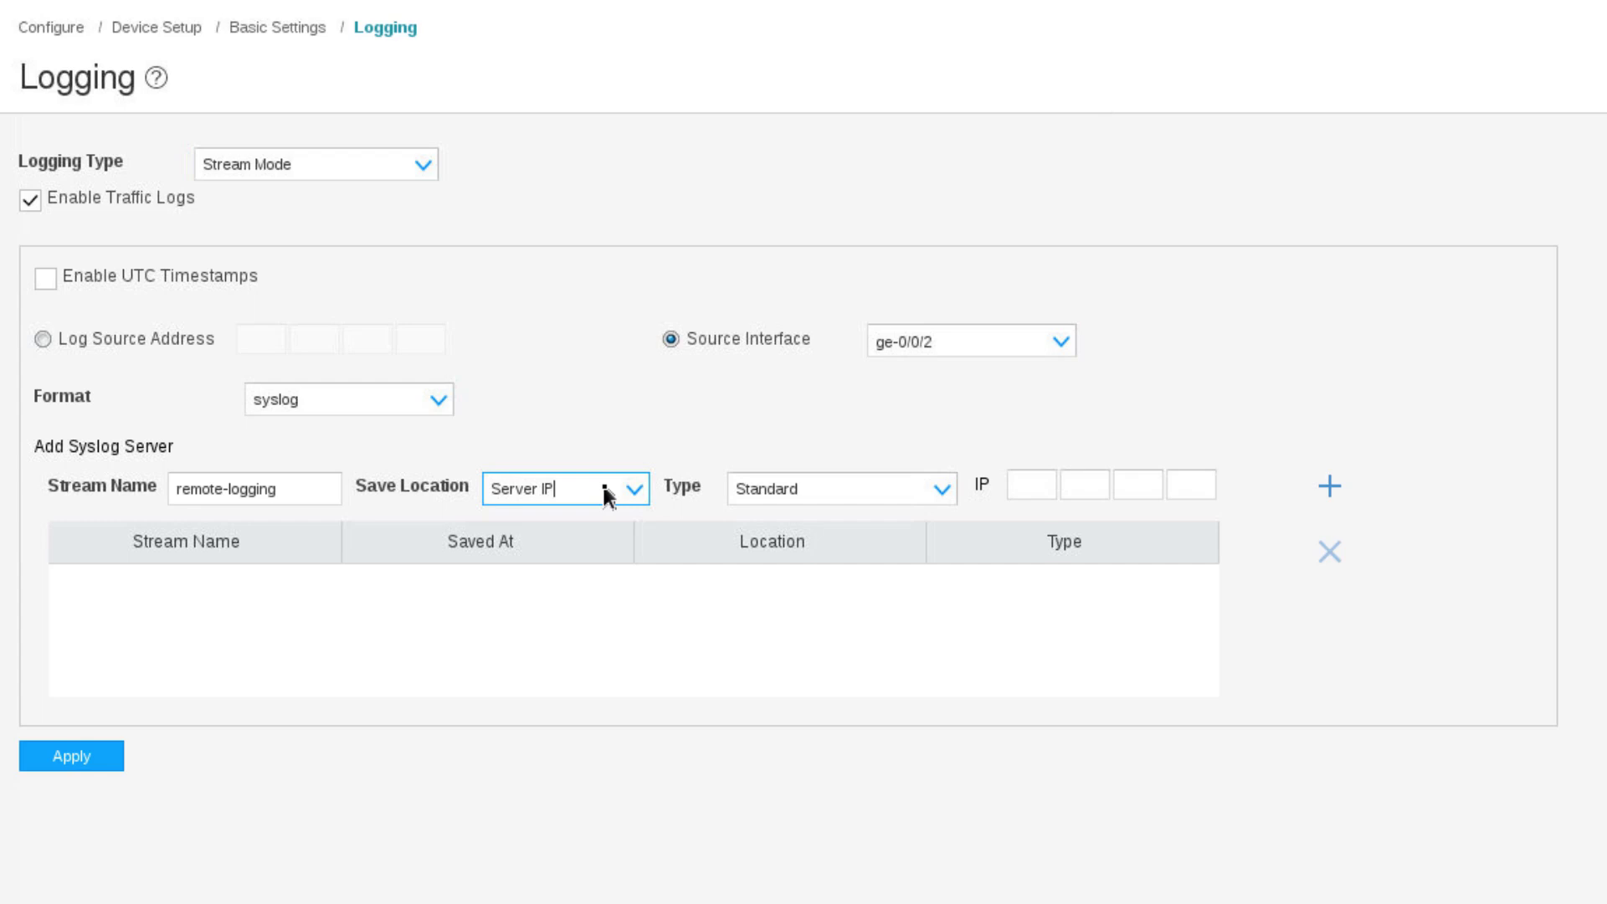
click(925, 500)
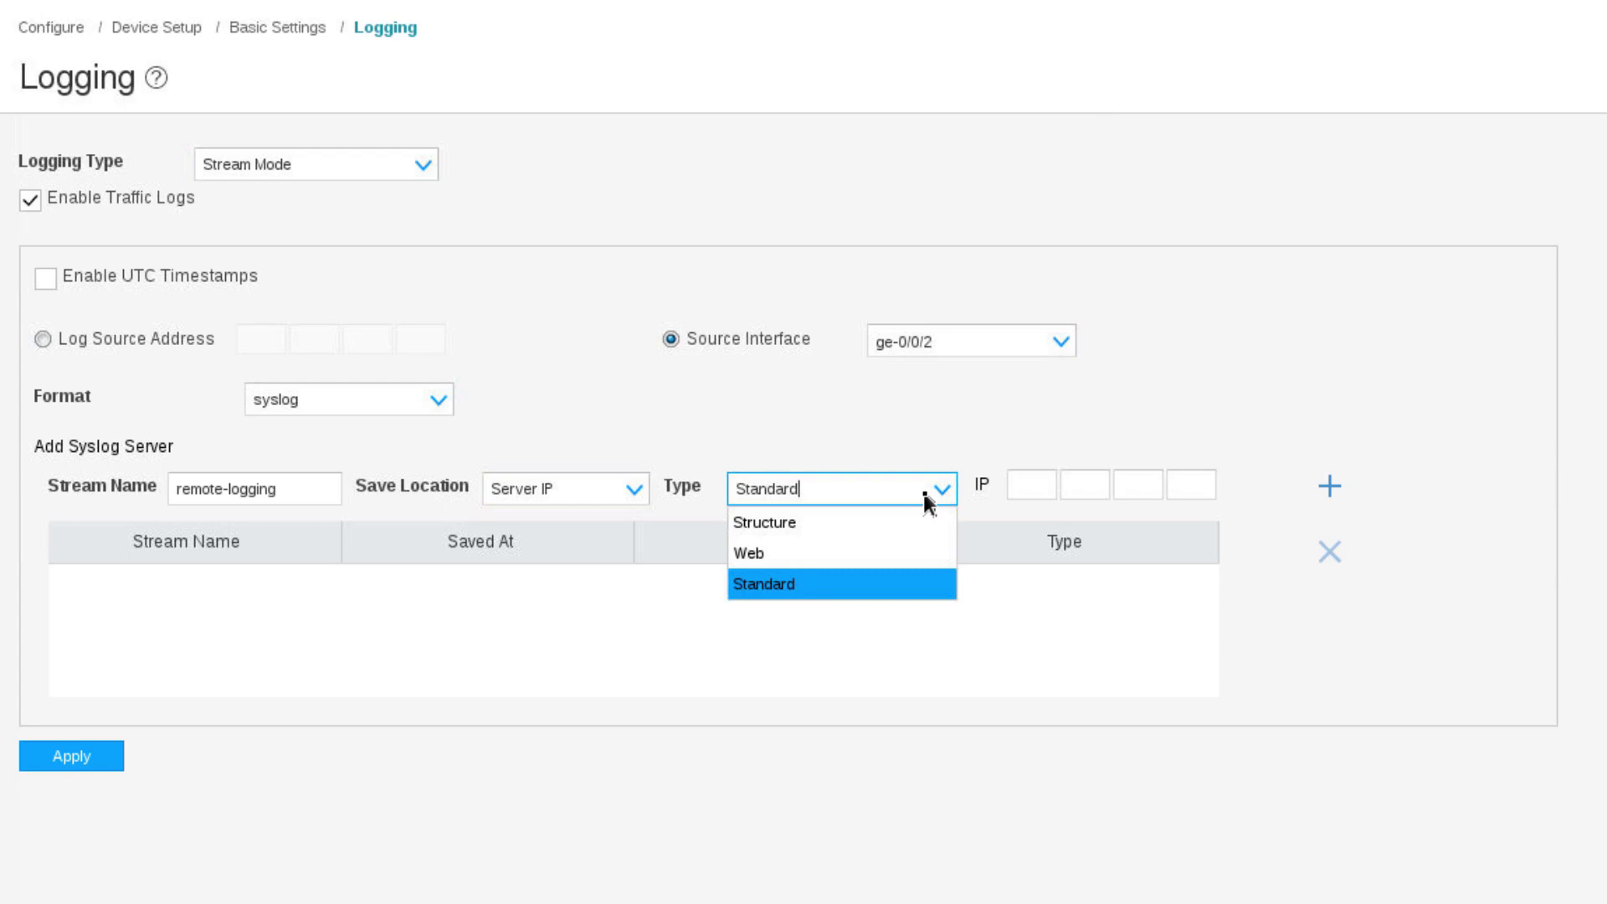
click(925, 500)
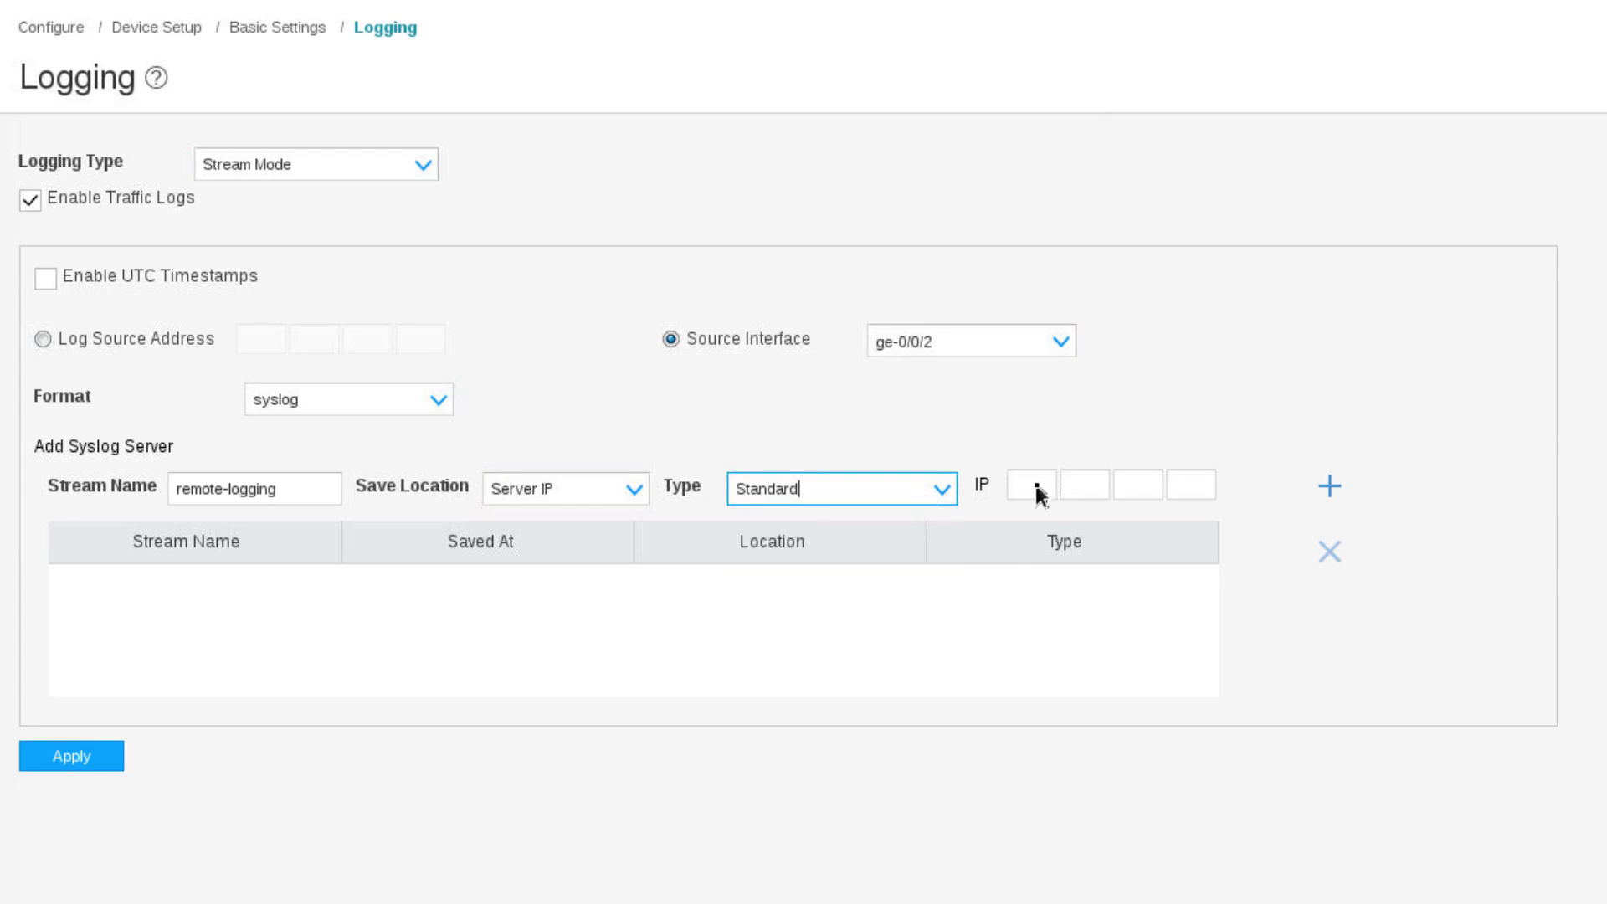
click(1038, 487)
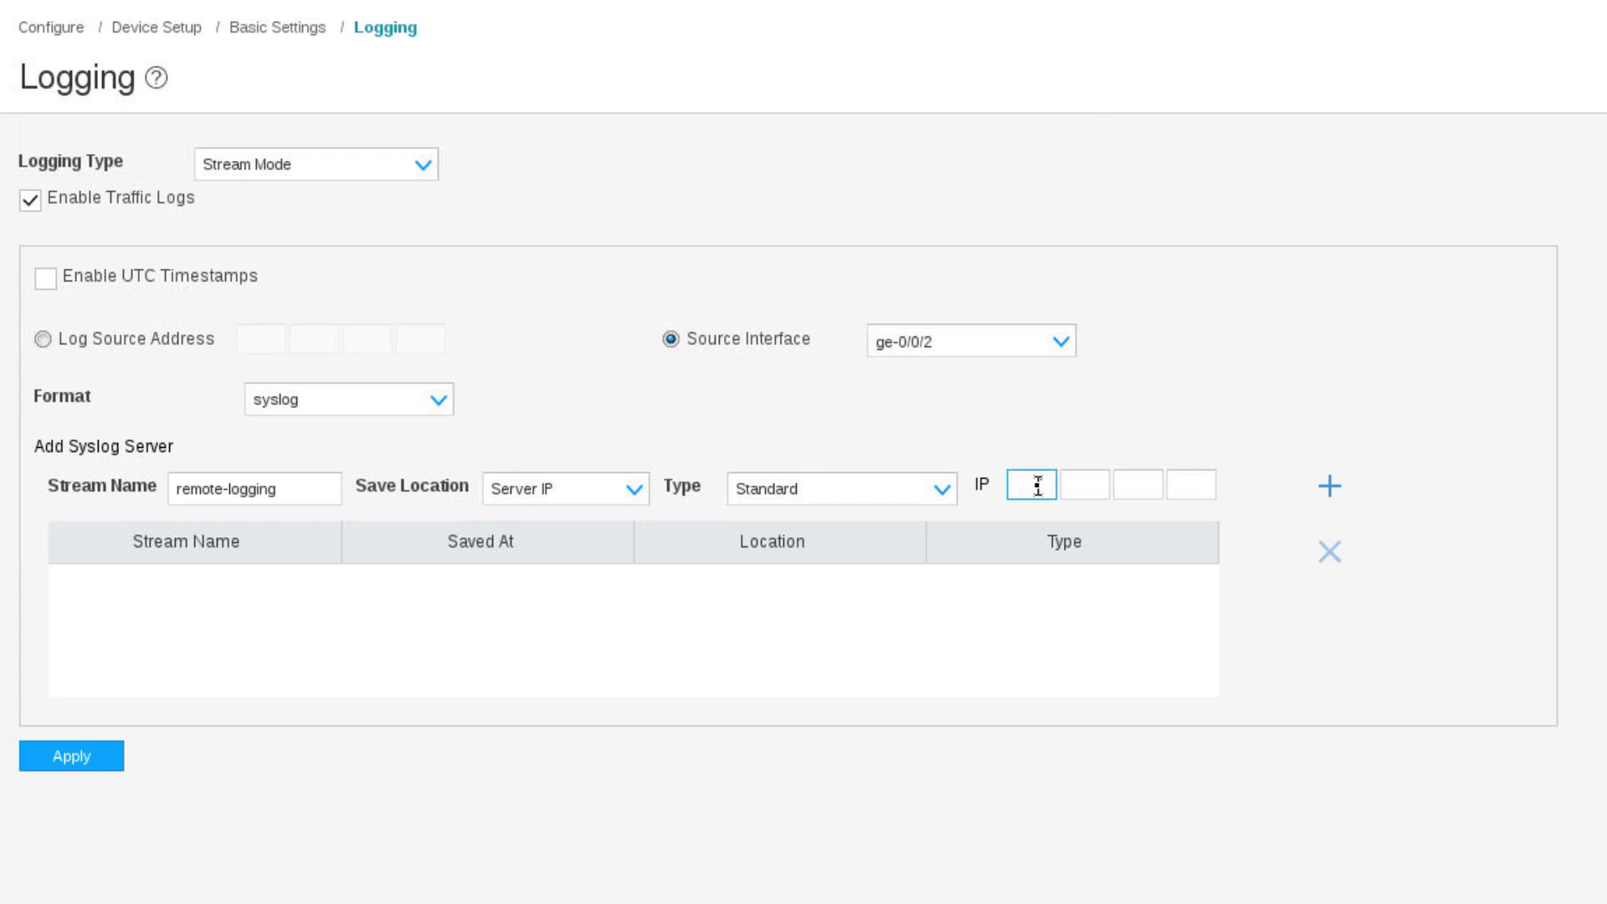
text(10.5.5.100)
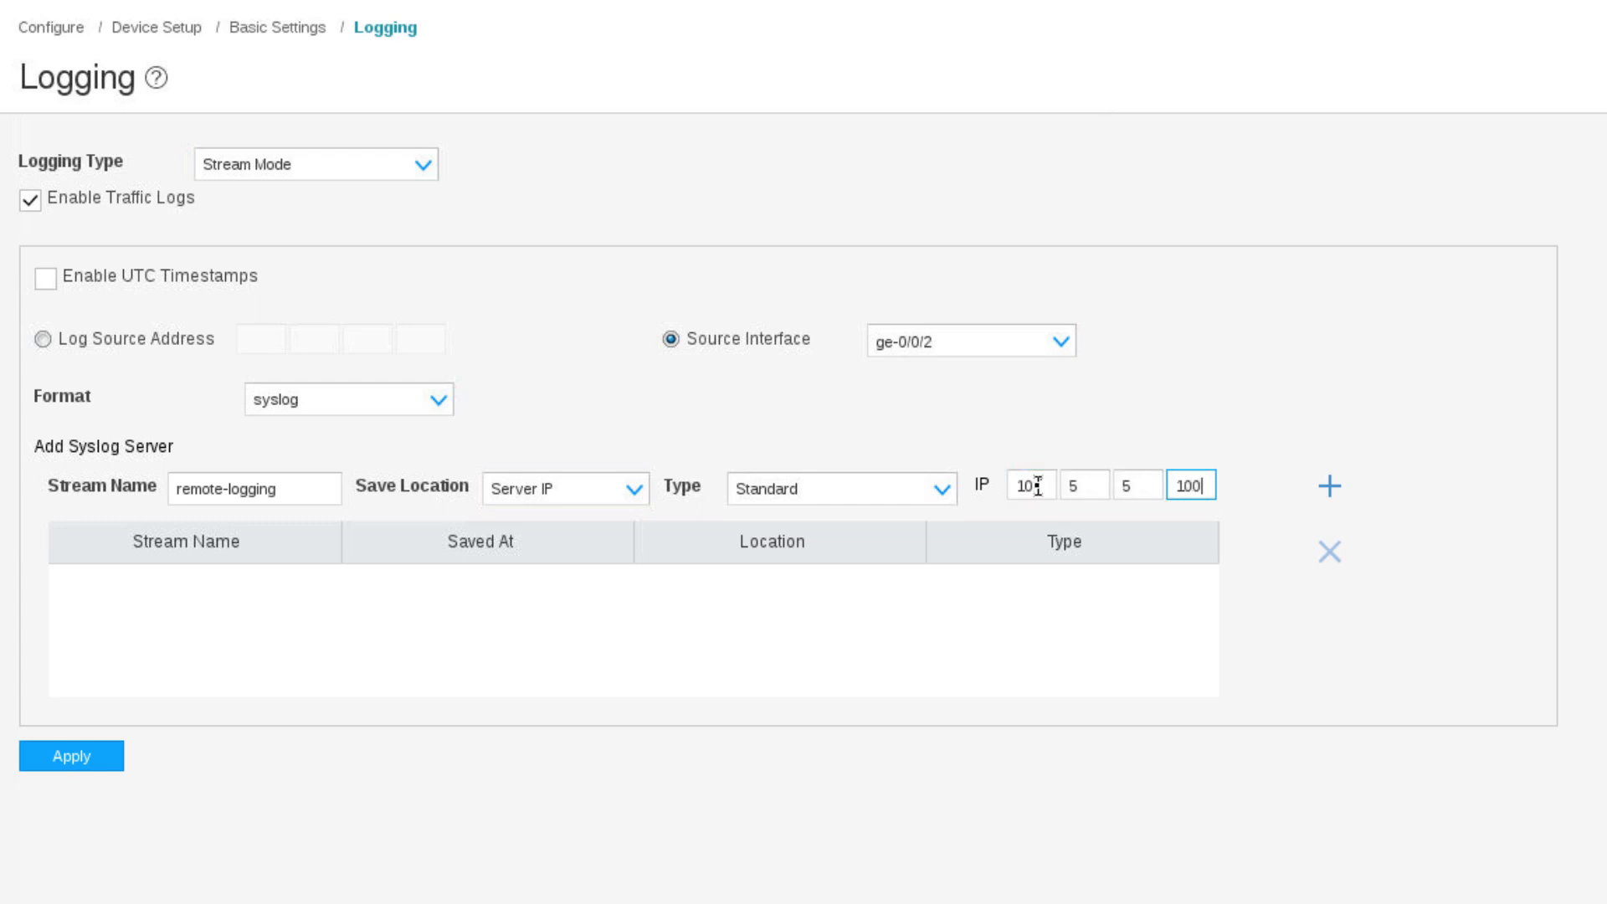
click(1338, 498)
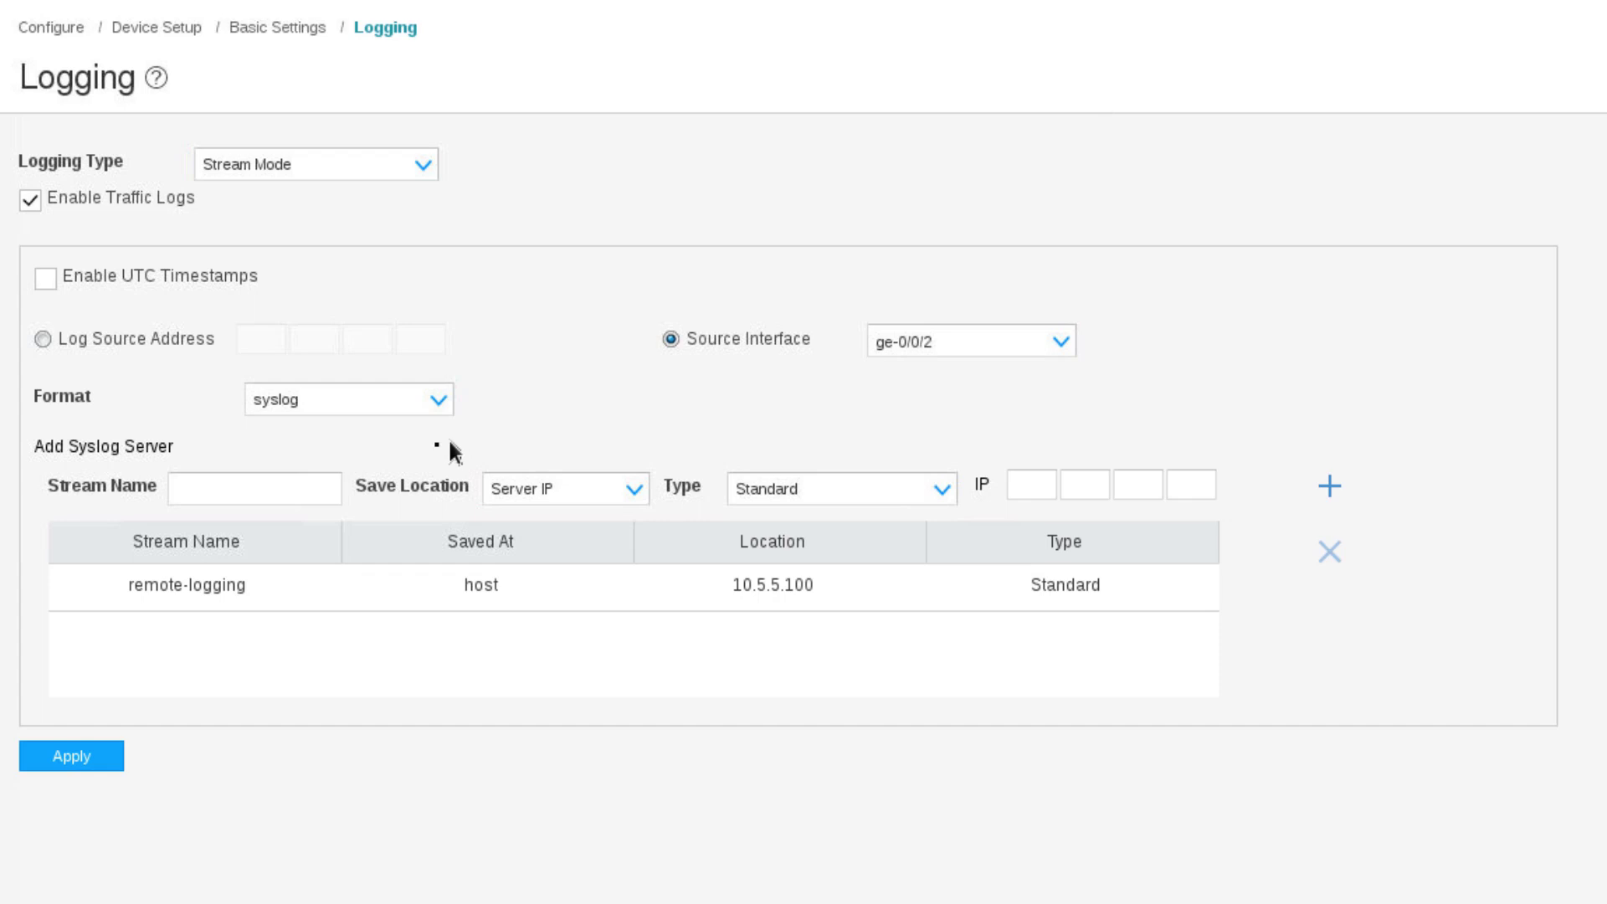
click(274, 490)
Step: Add stream Local-Logging saving logs locally to file local-logs
text(L)
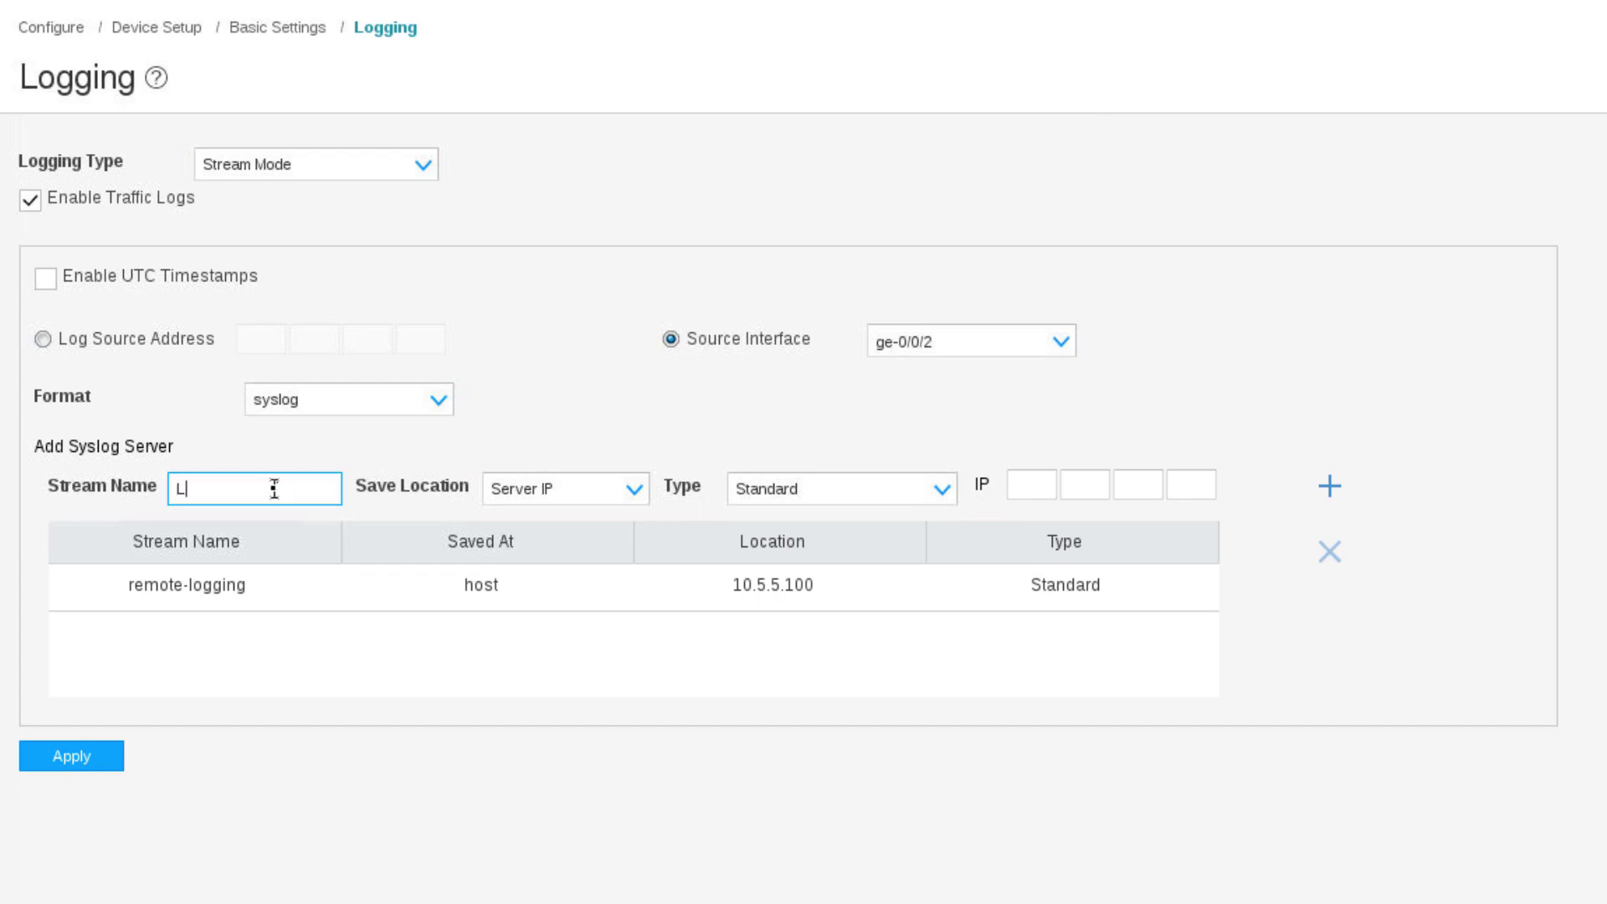
text(ocal-Logging)
click(599, 496)
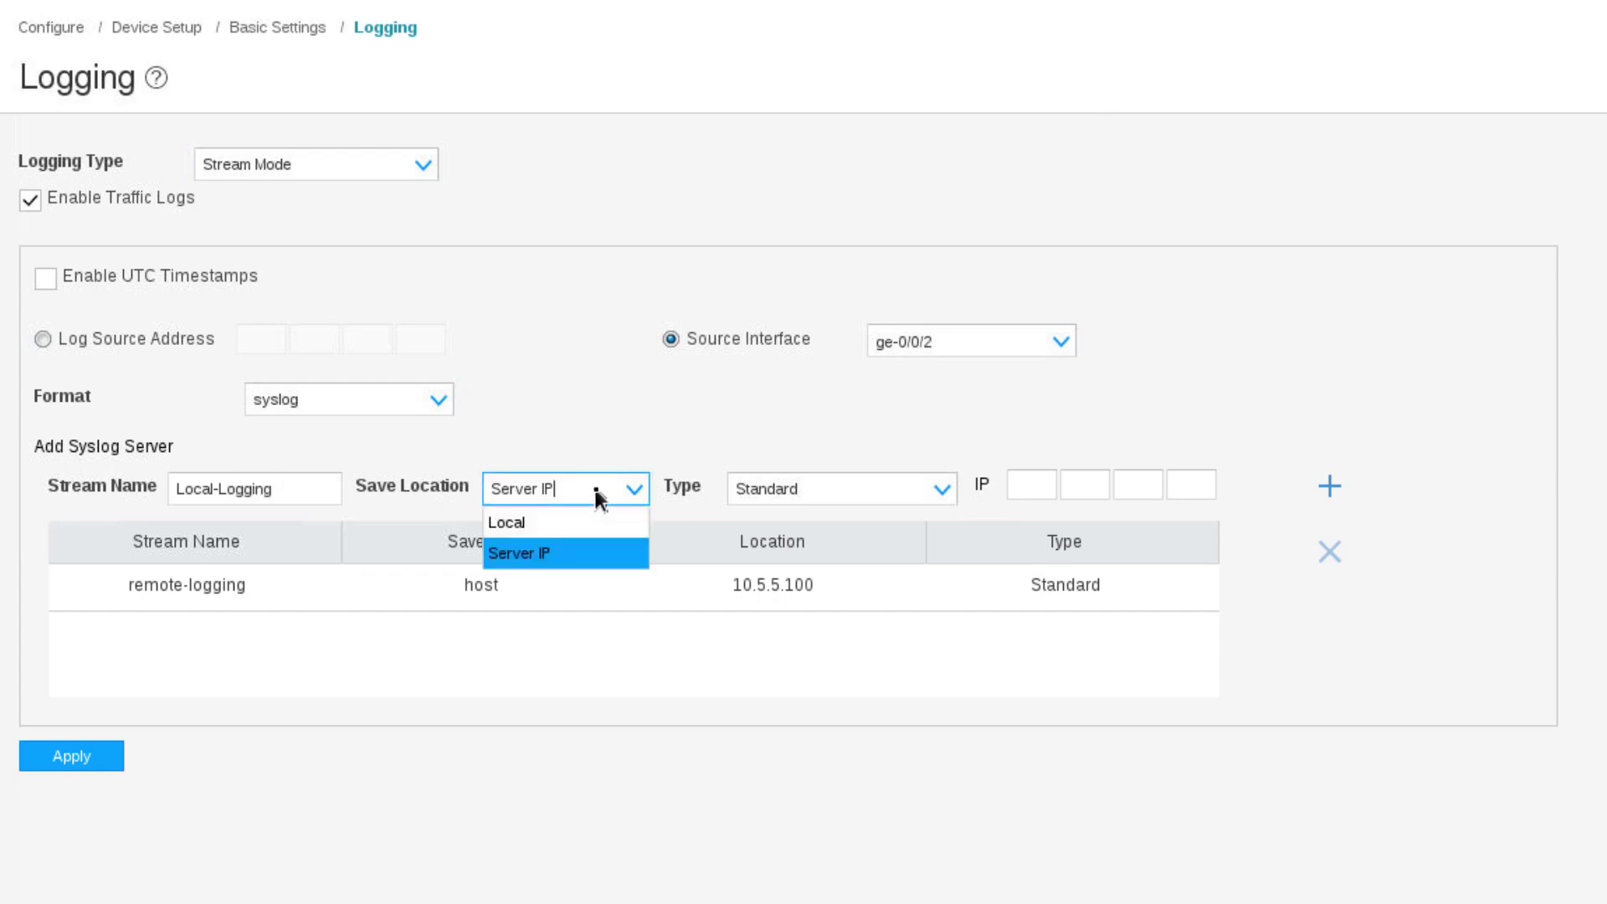
key(Up)
key(Return)
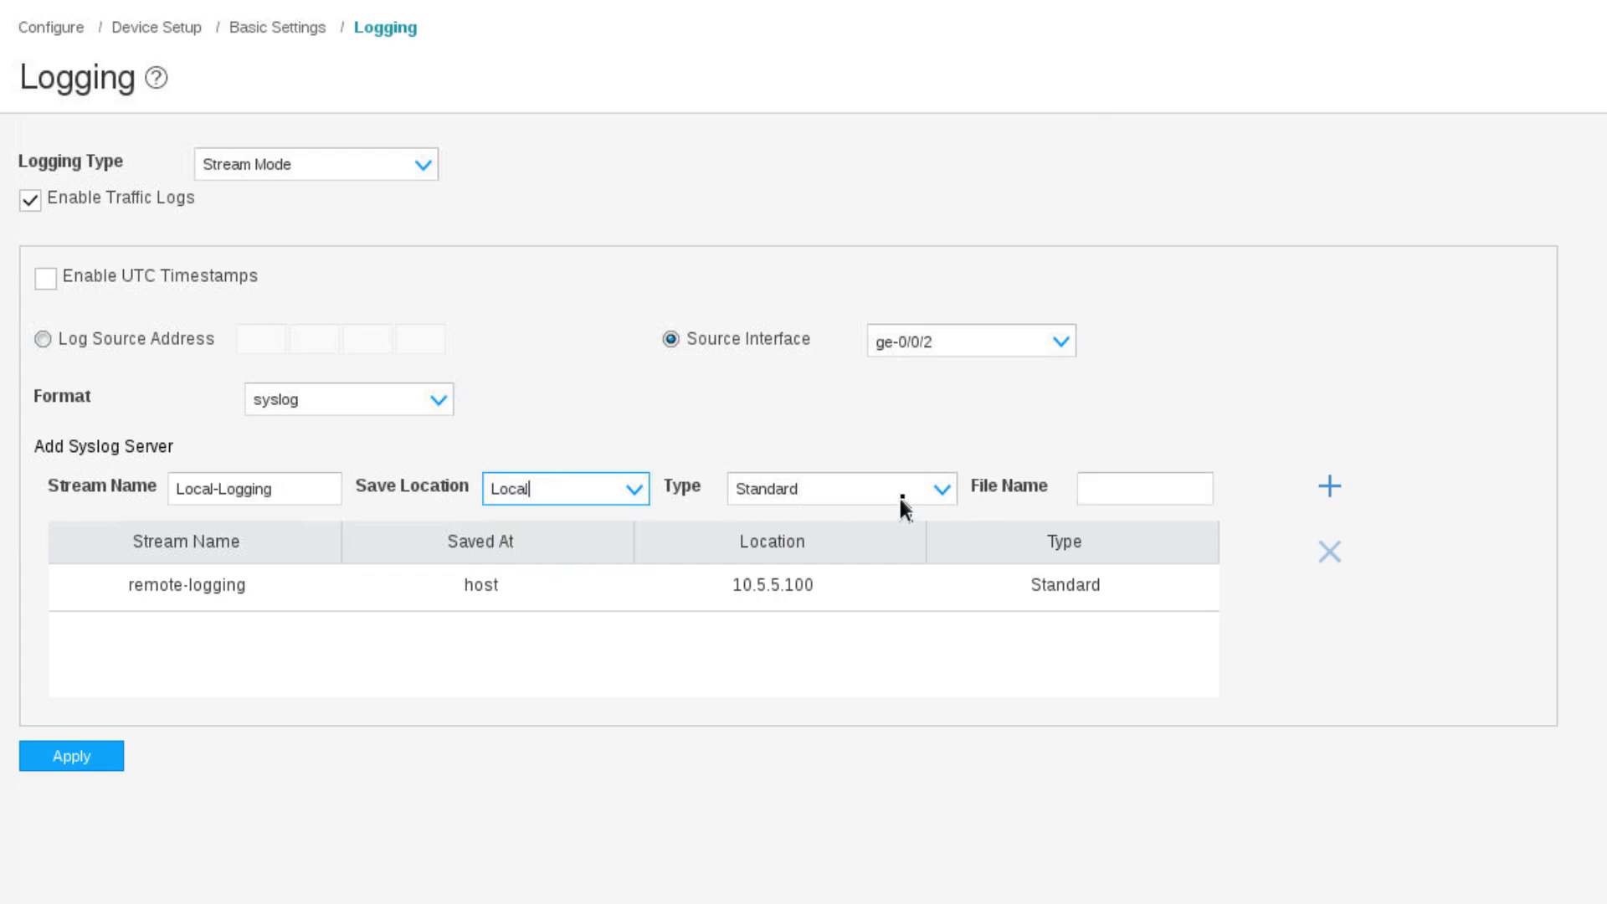
click(1120, 494)
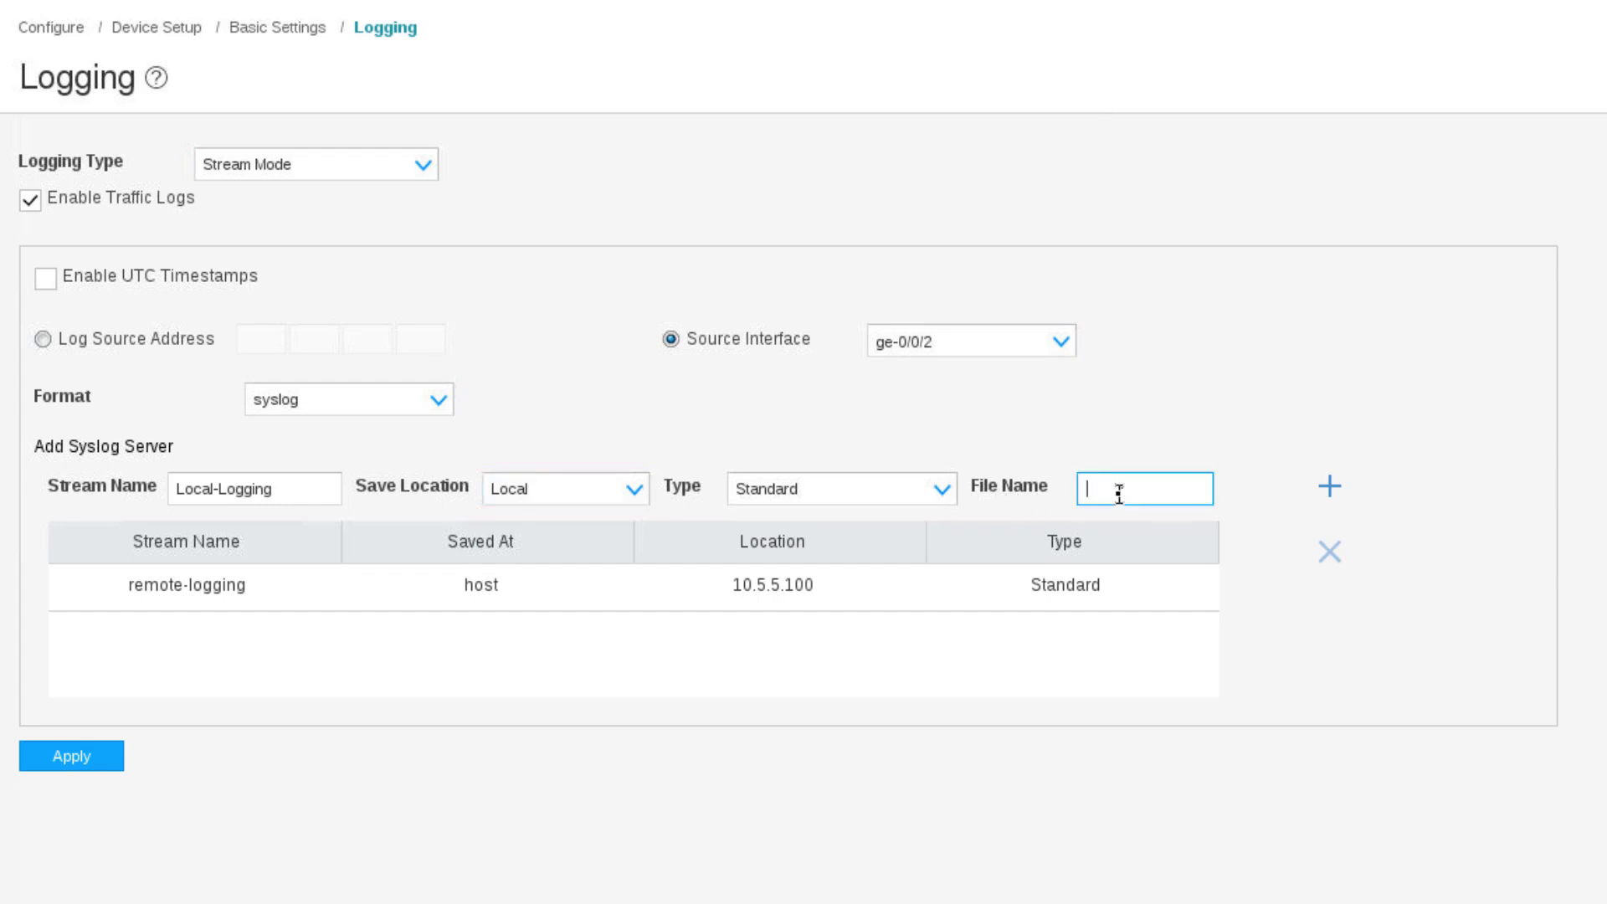
text(loca)
text(llogs)
click(1331, 487)
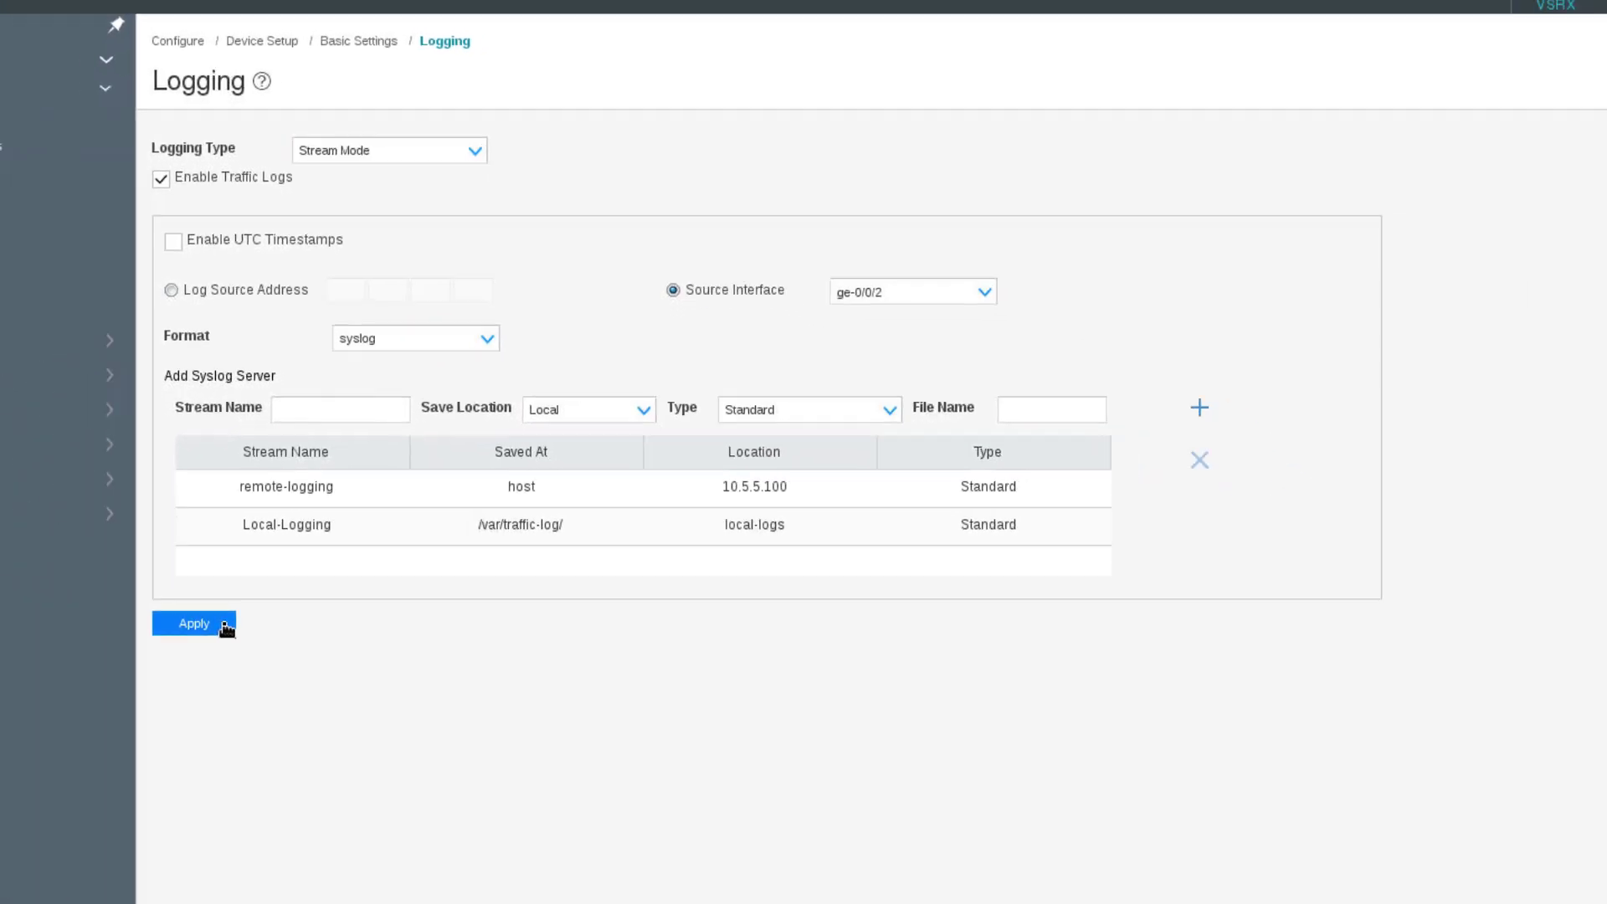
Step: Apply and commit the two-stream logging configuration, then expand the Security section
click(227, 629)
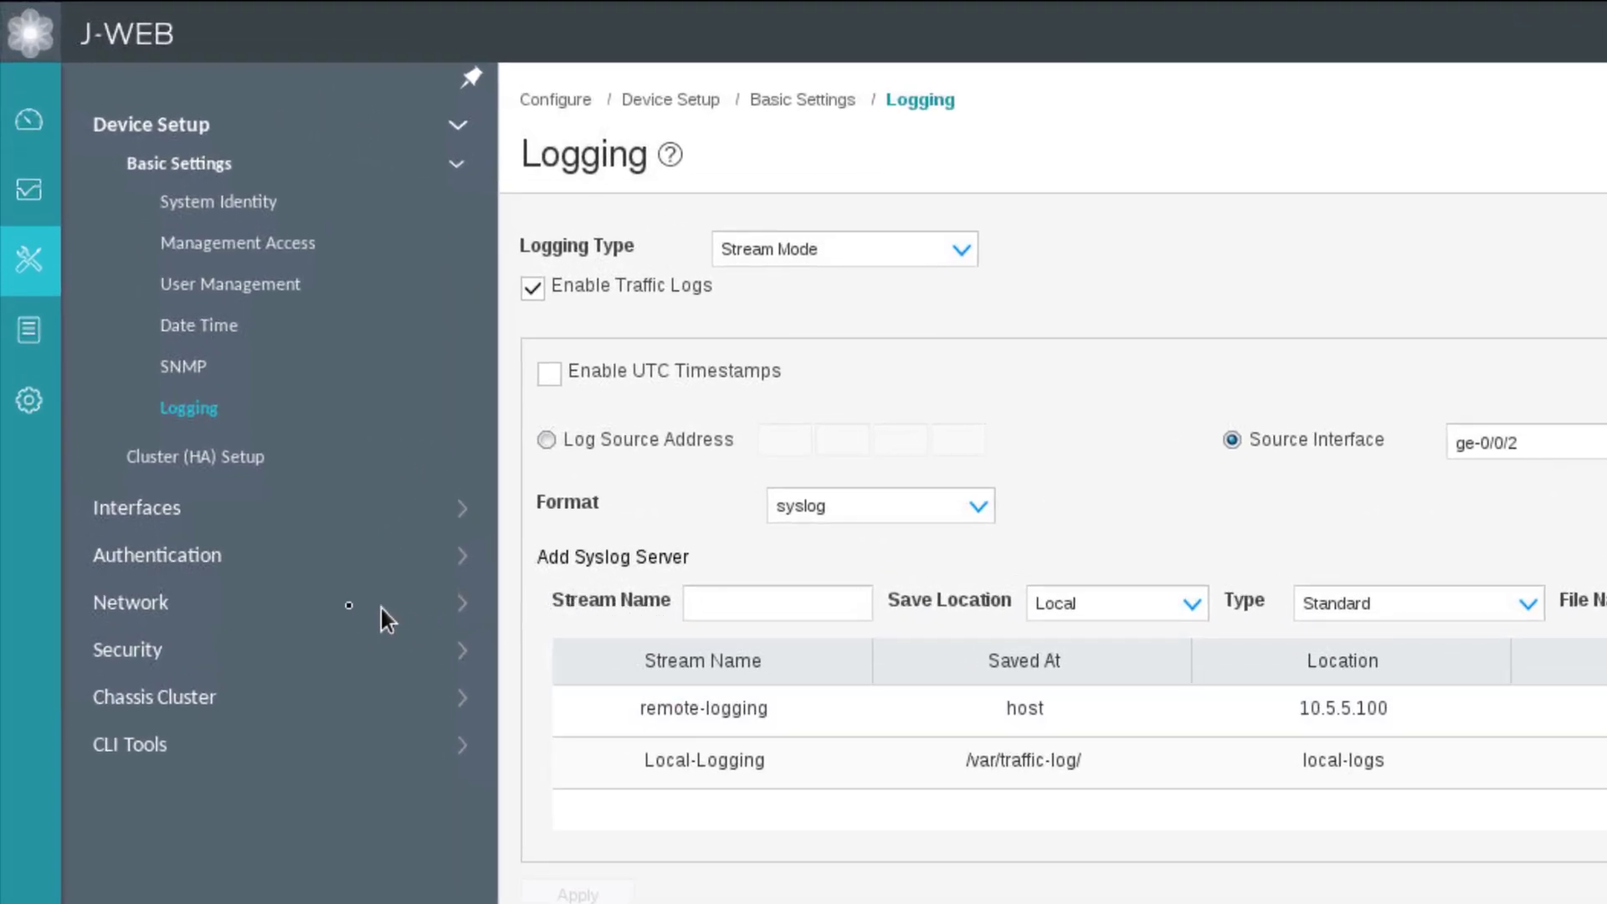
click(157, 660)
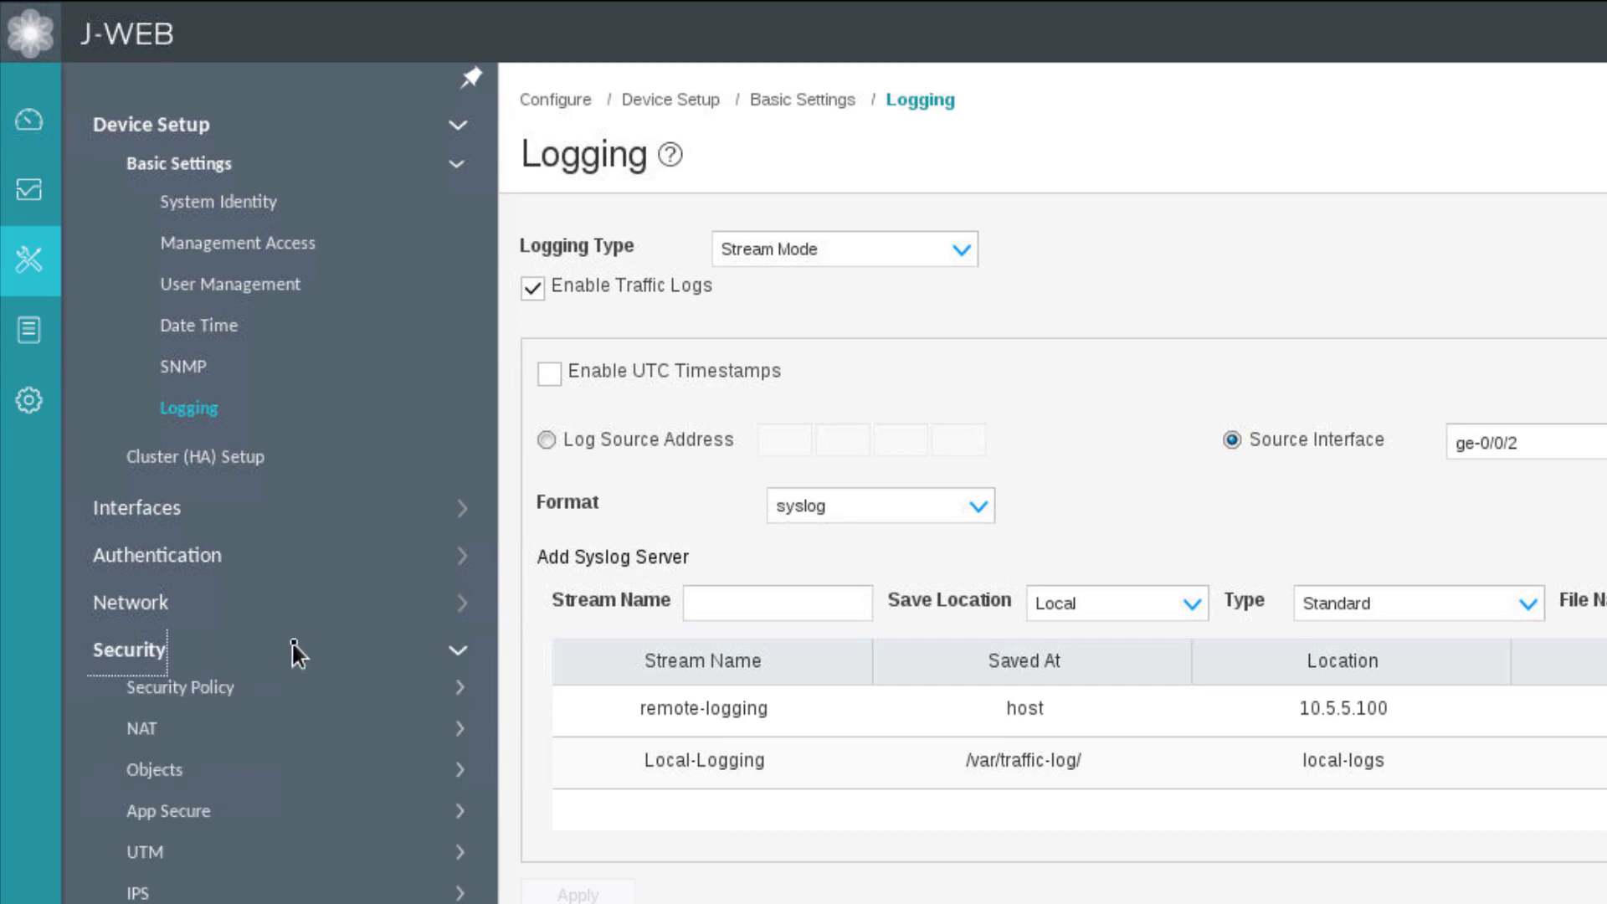
Step: Open Security Policy Rules and expand the Users to Internet group showing Inet-access
click(222, 692)
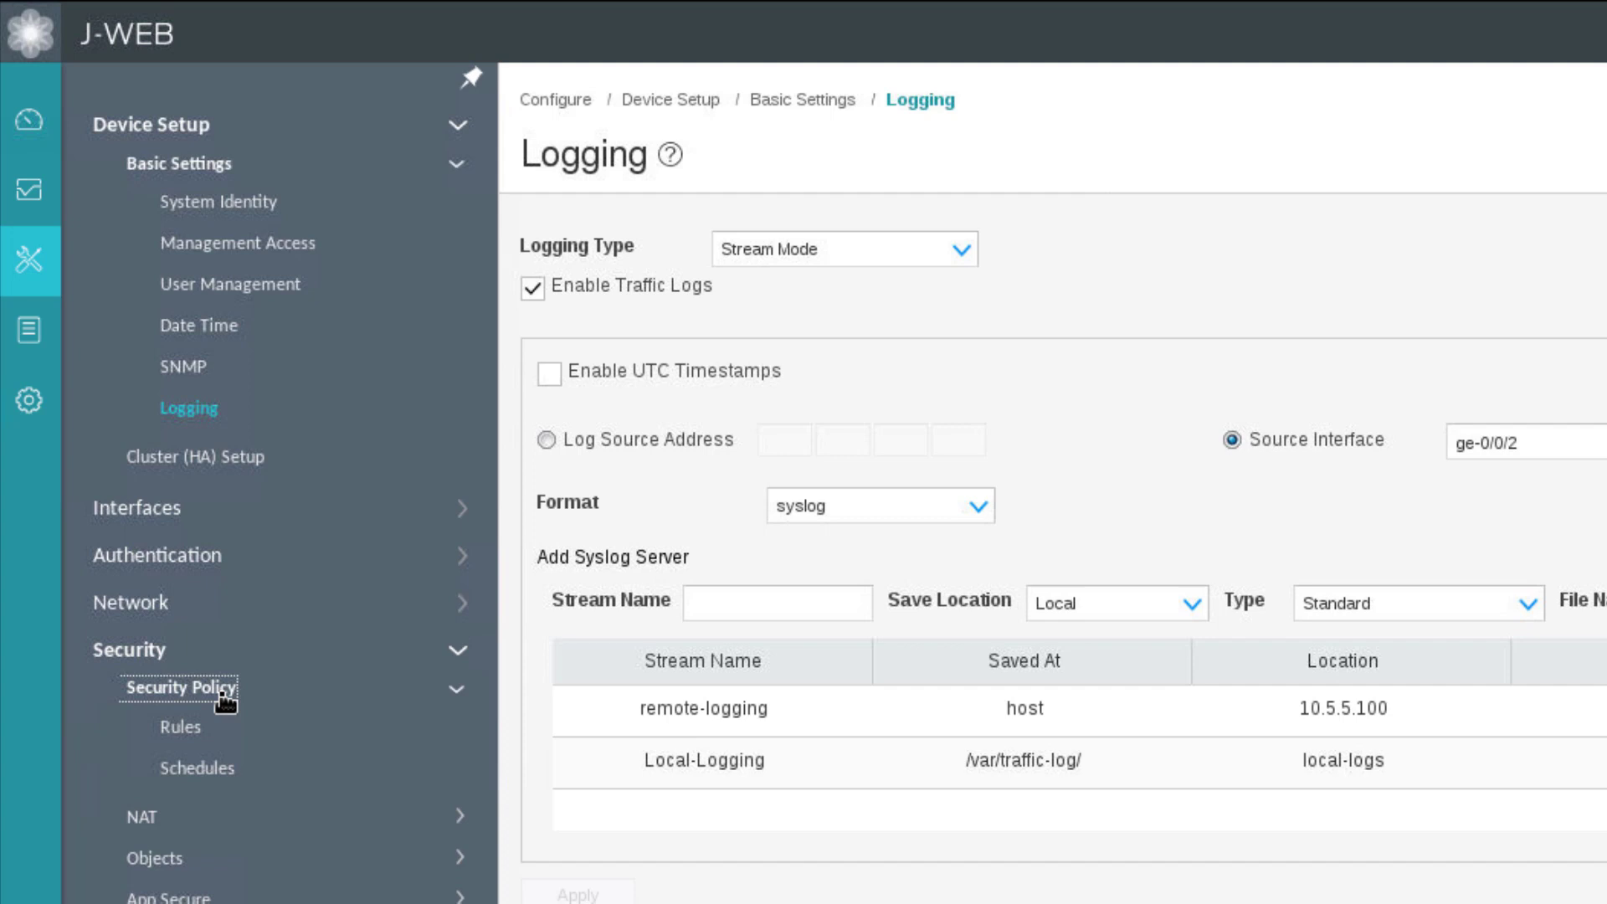
click(191, 730)
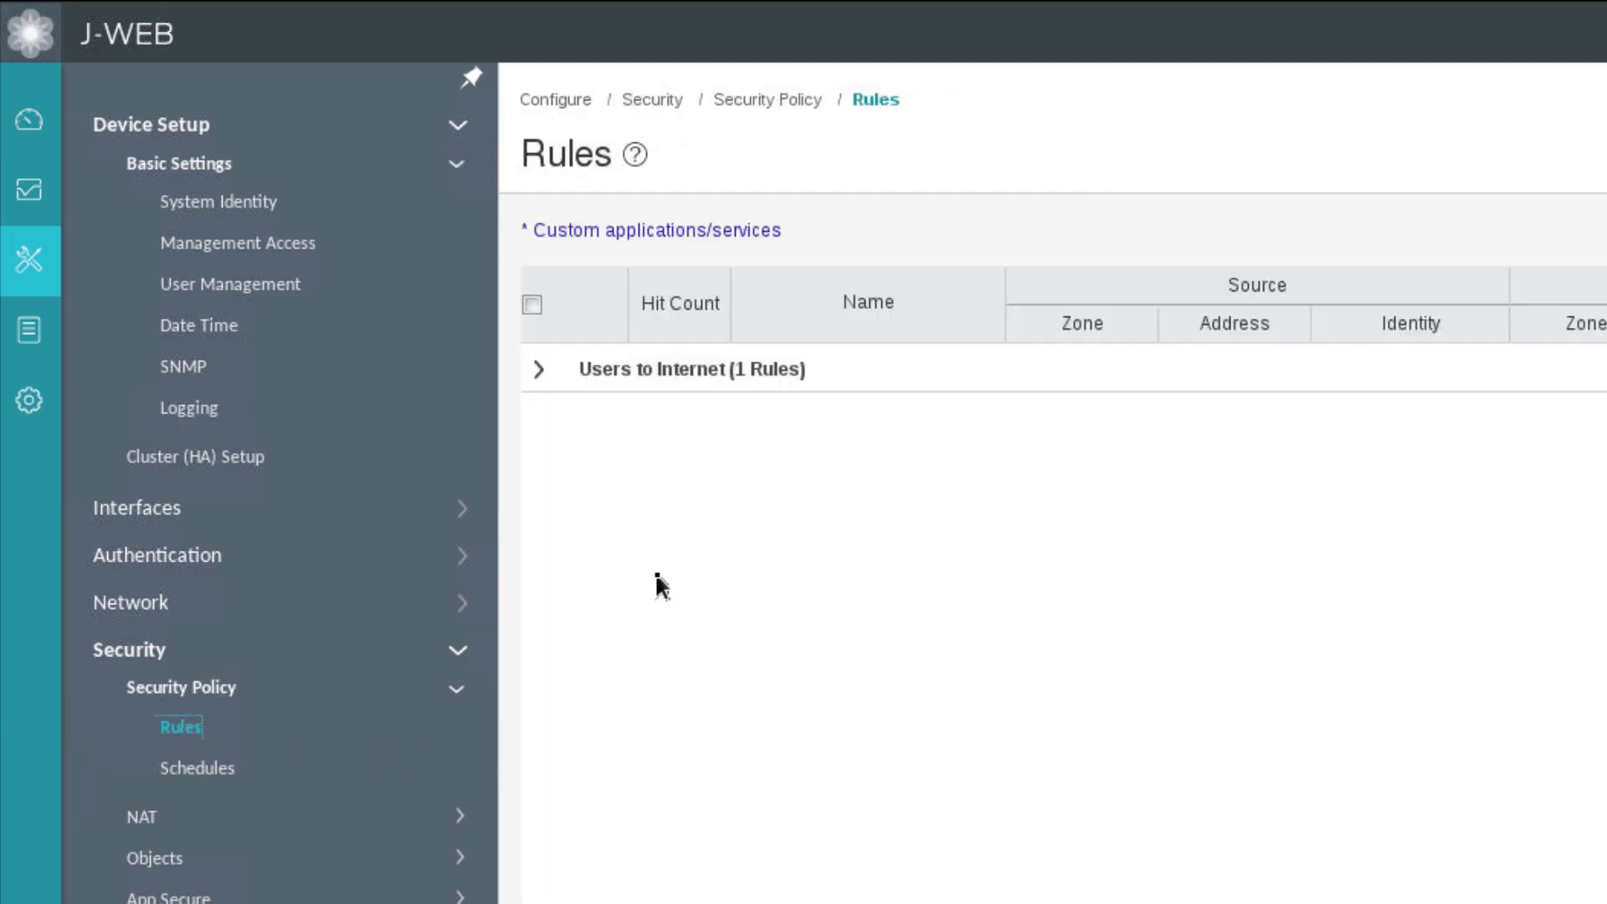
click(539, 375)
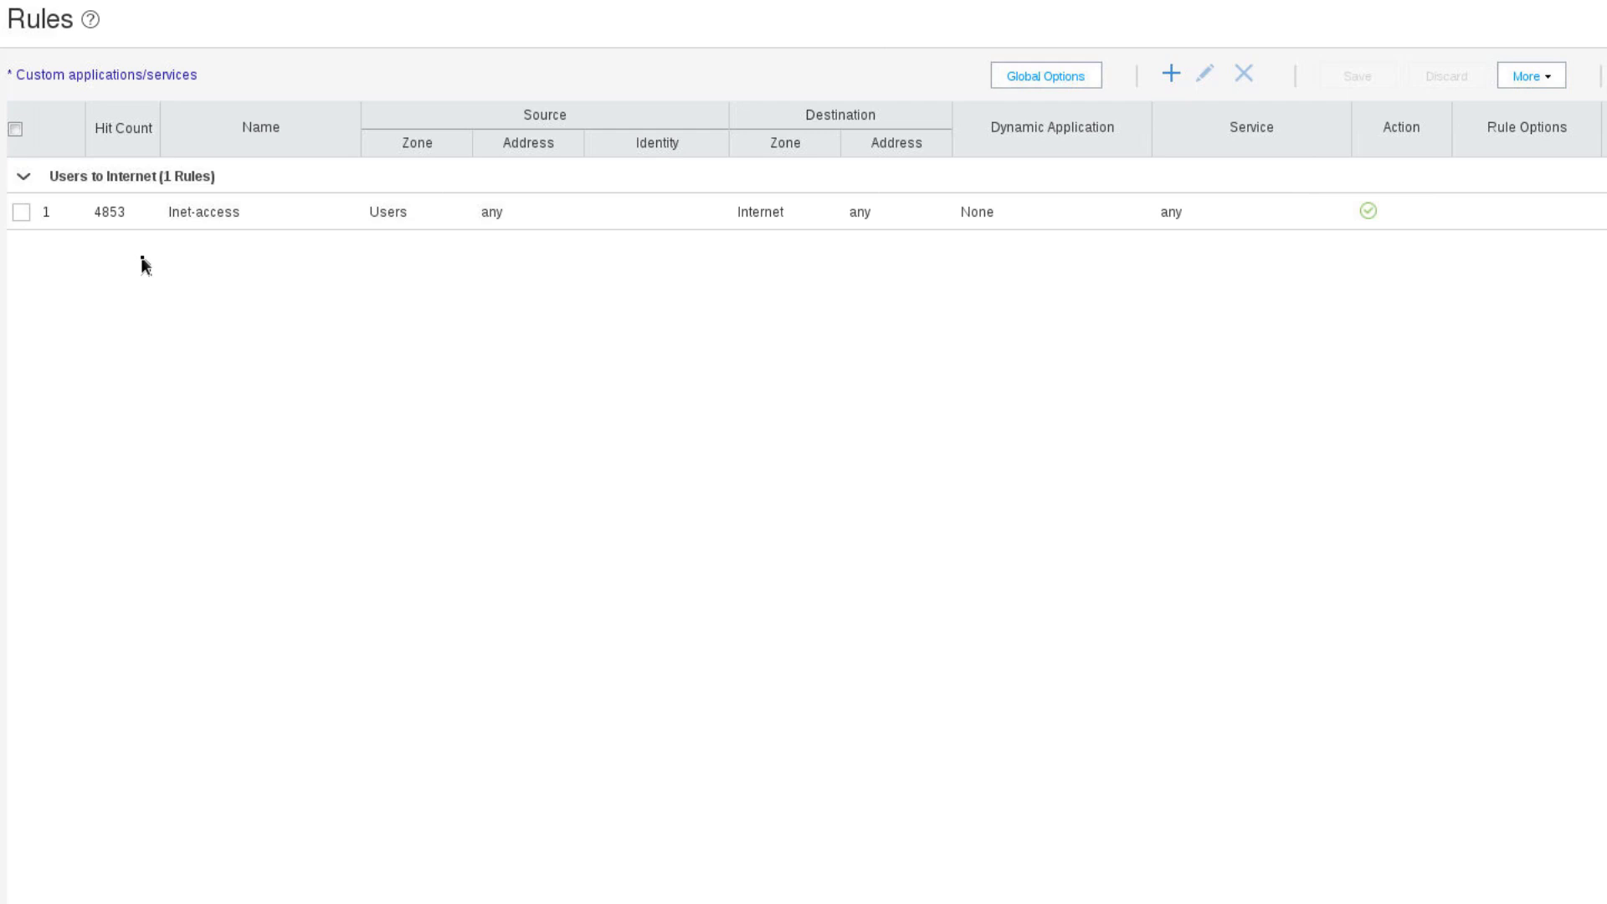
Step: Enable Log At Session Init Time in the Inet-access rule options and update the rule
click(1303, 219)
click(1205, 74)
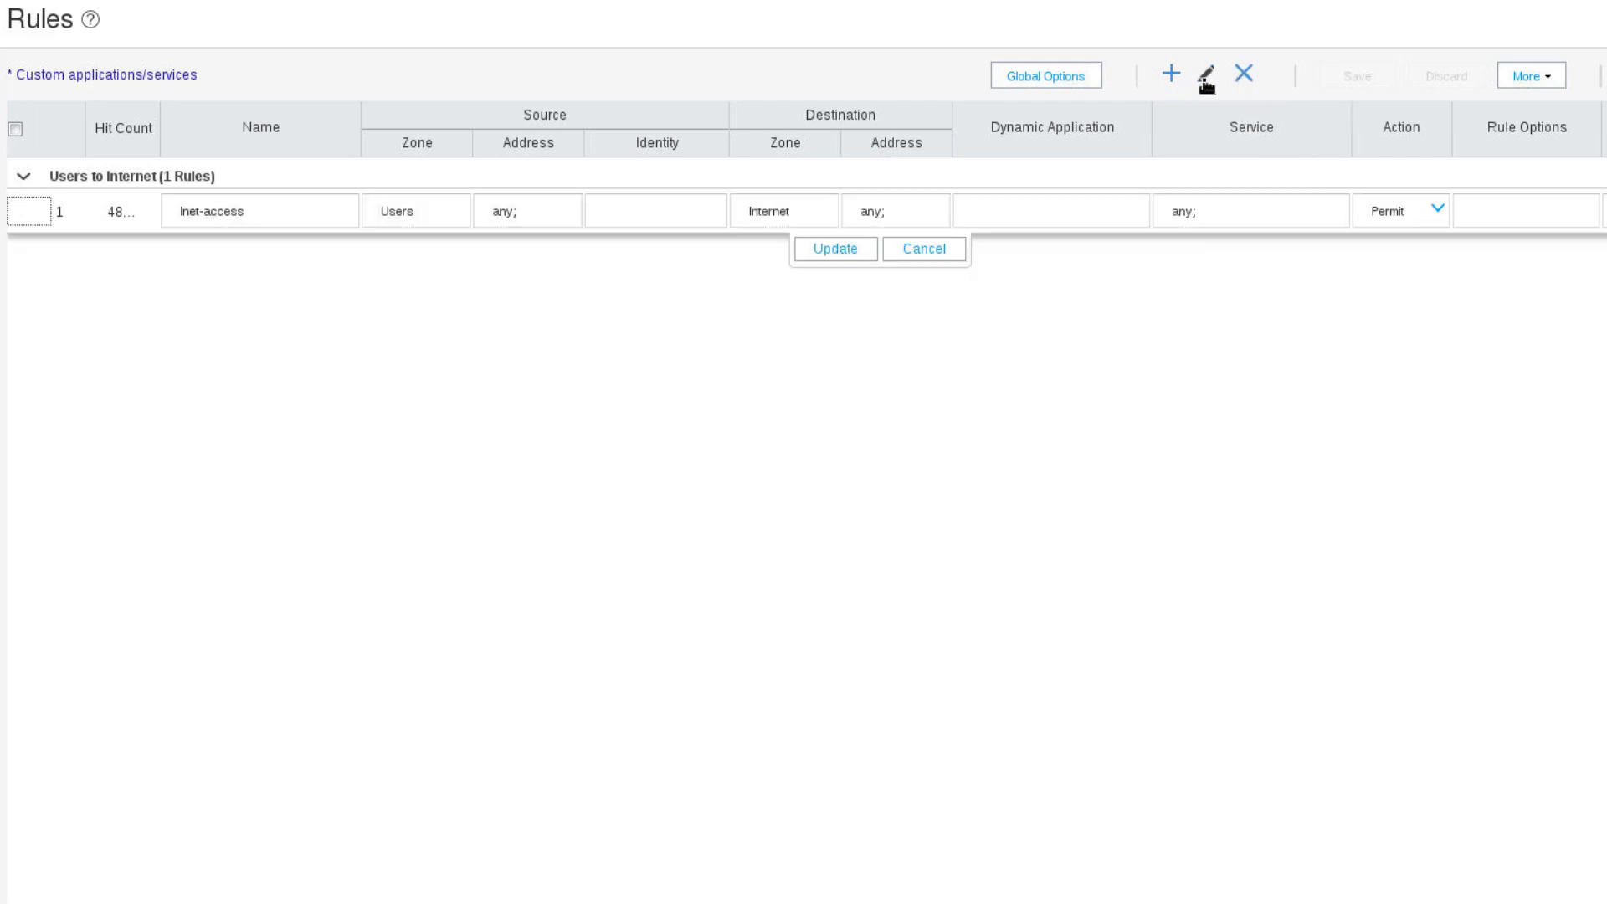
click(1551, 215)
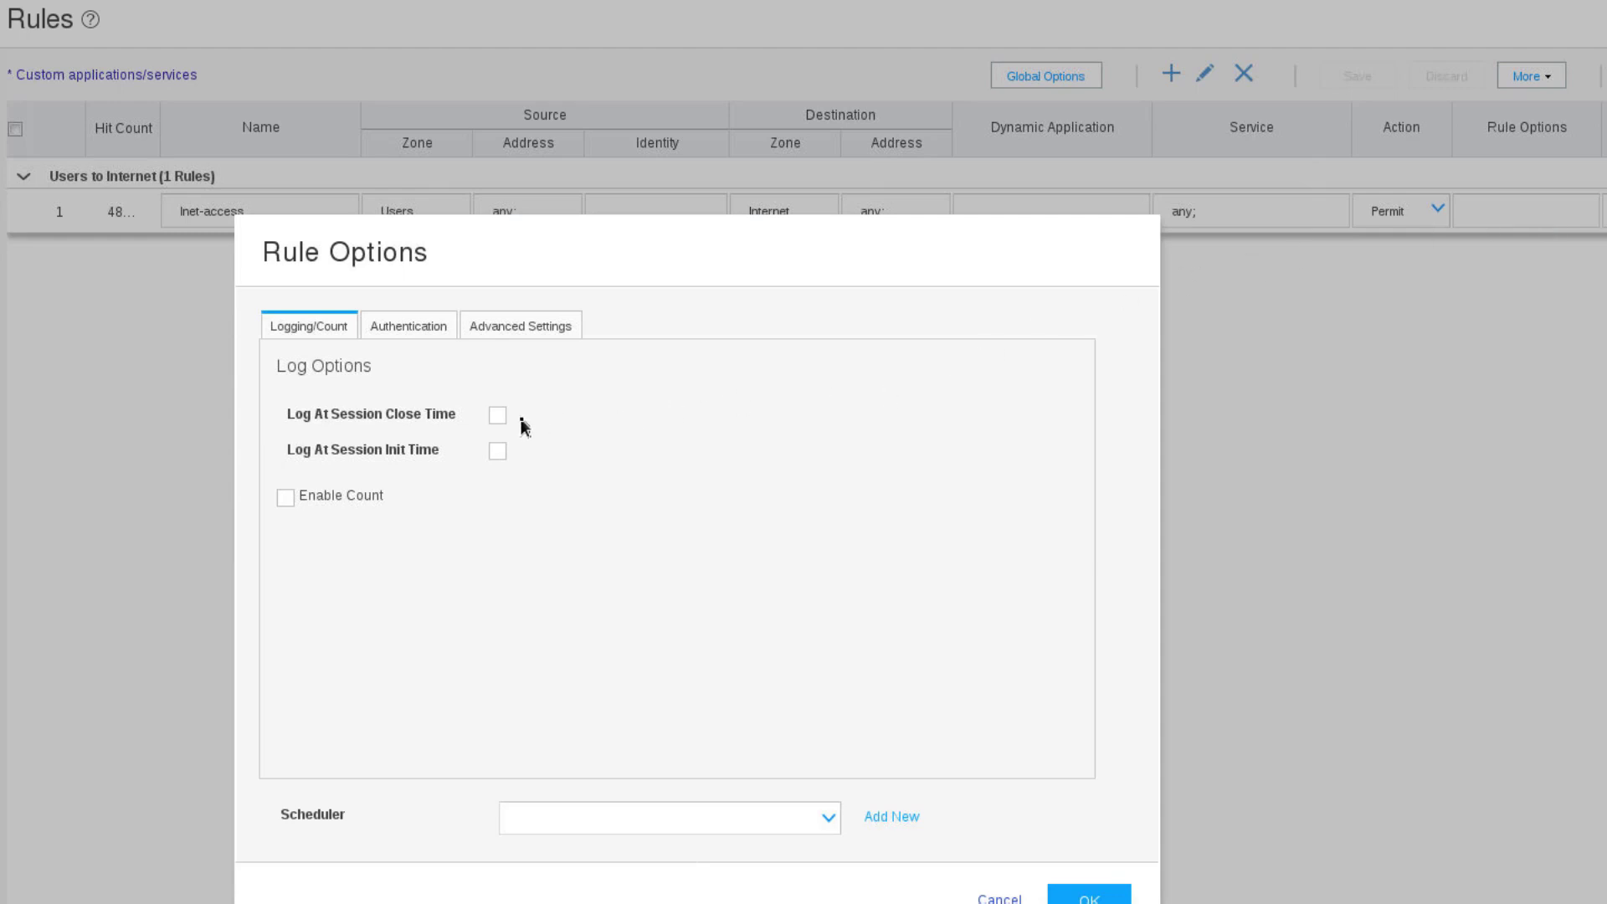
click(498, 452)
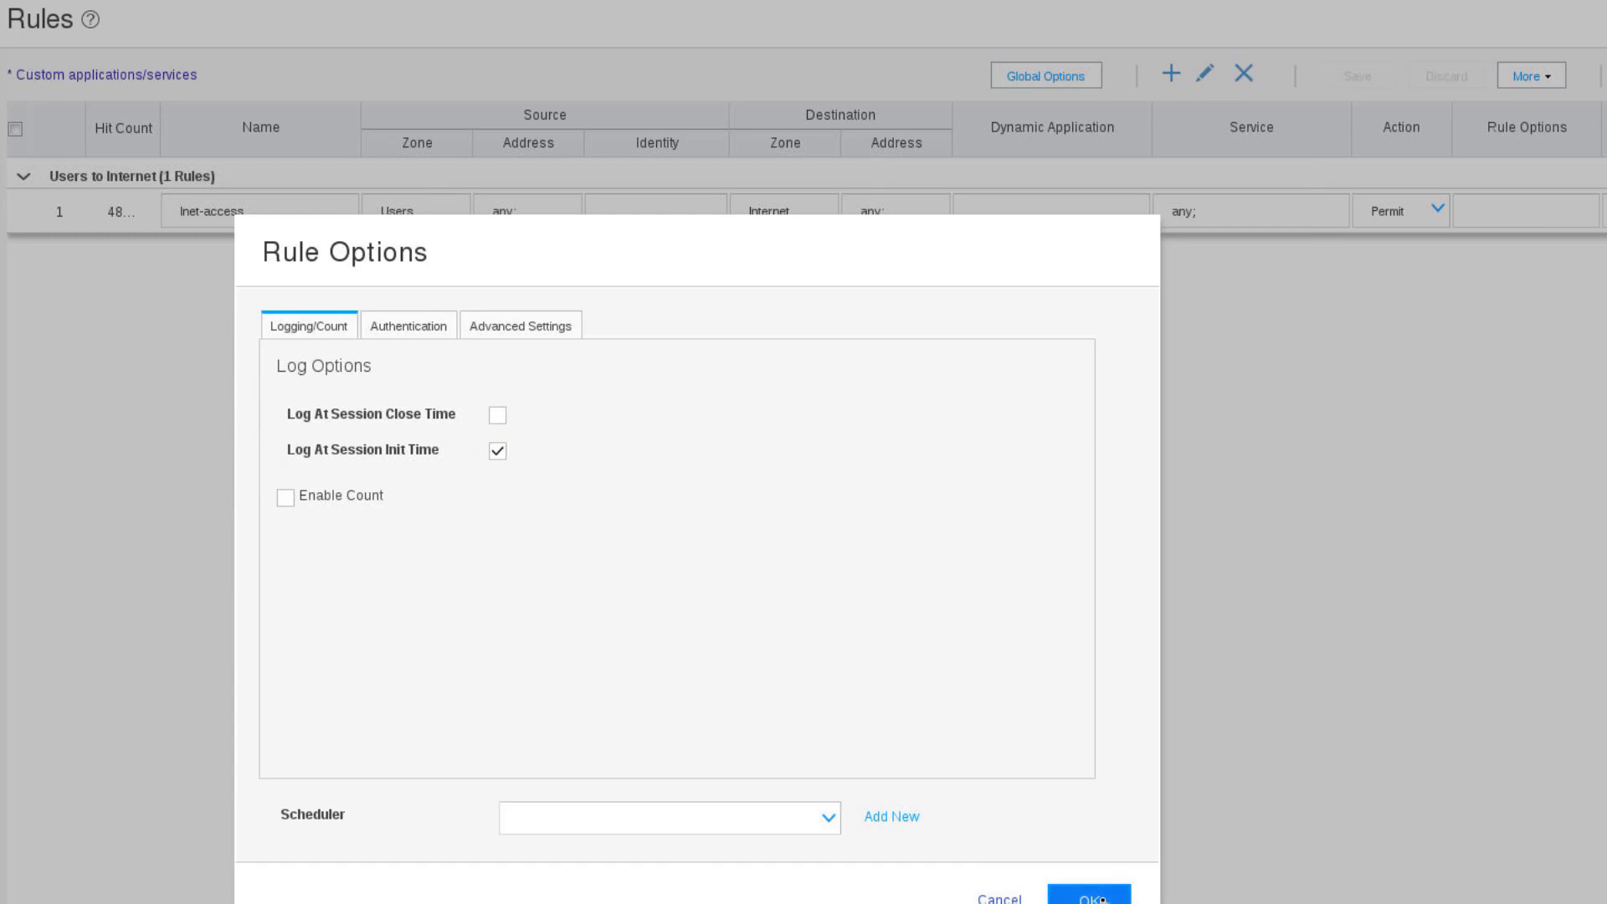
click(1059, 900)
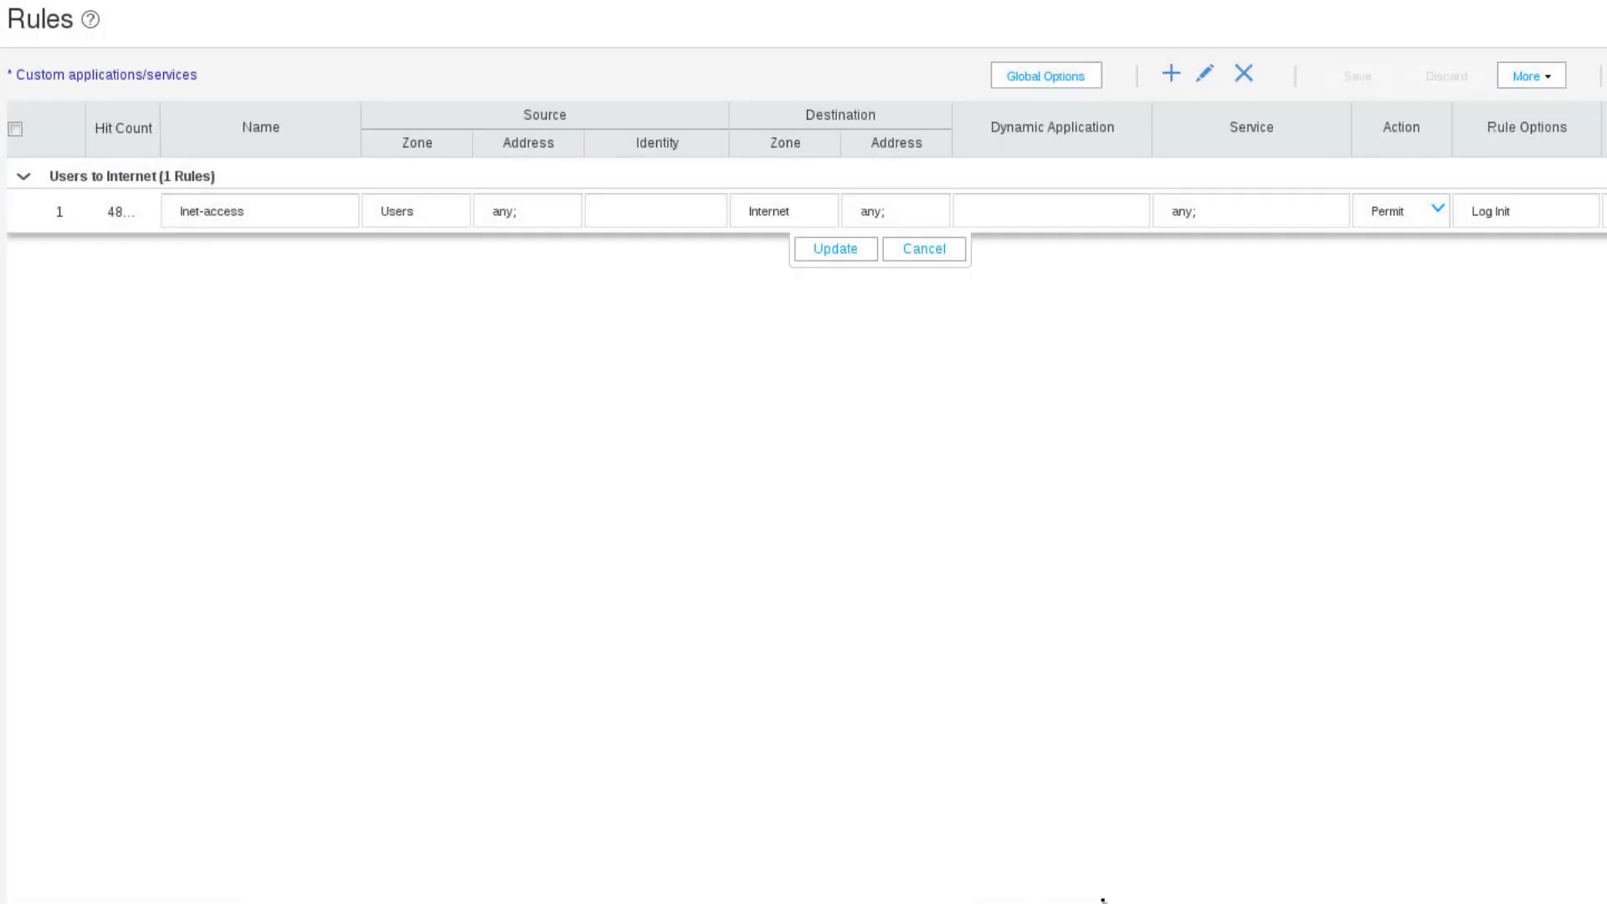
click(849, 253)
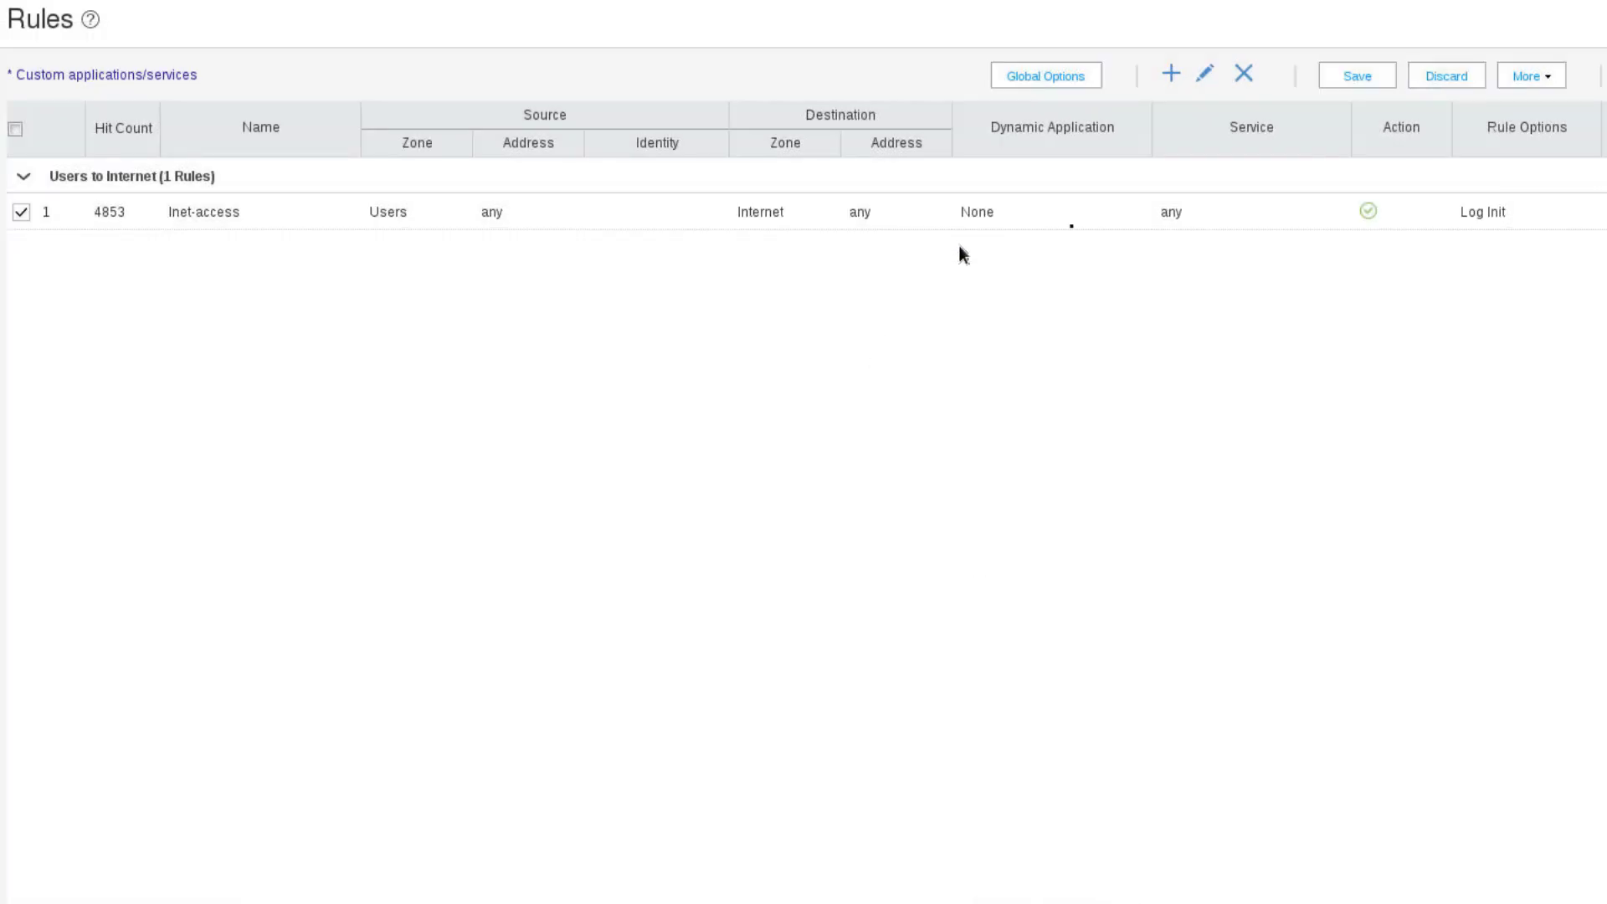
Step: Save the Inet-access policy change and commit the configuration to the device
click(1356, 76)
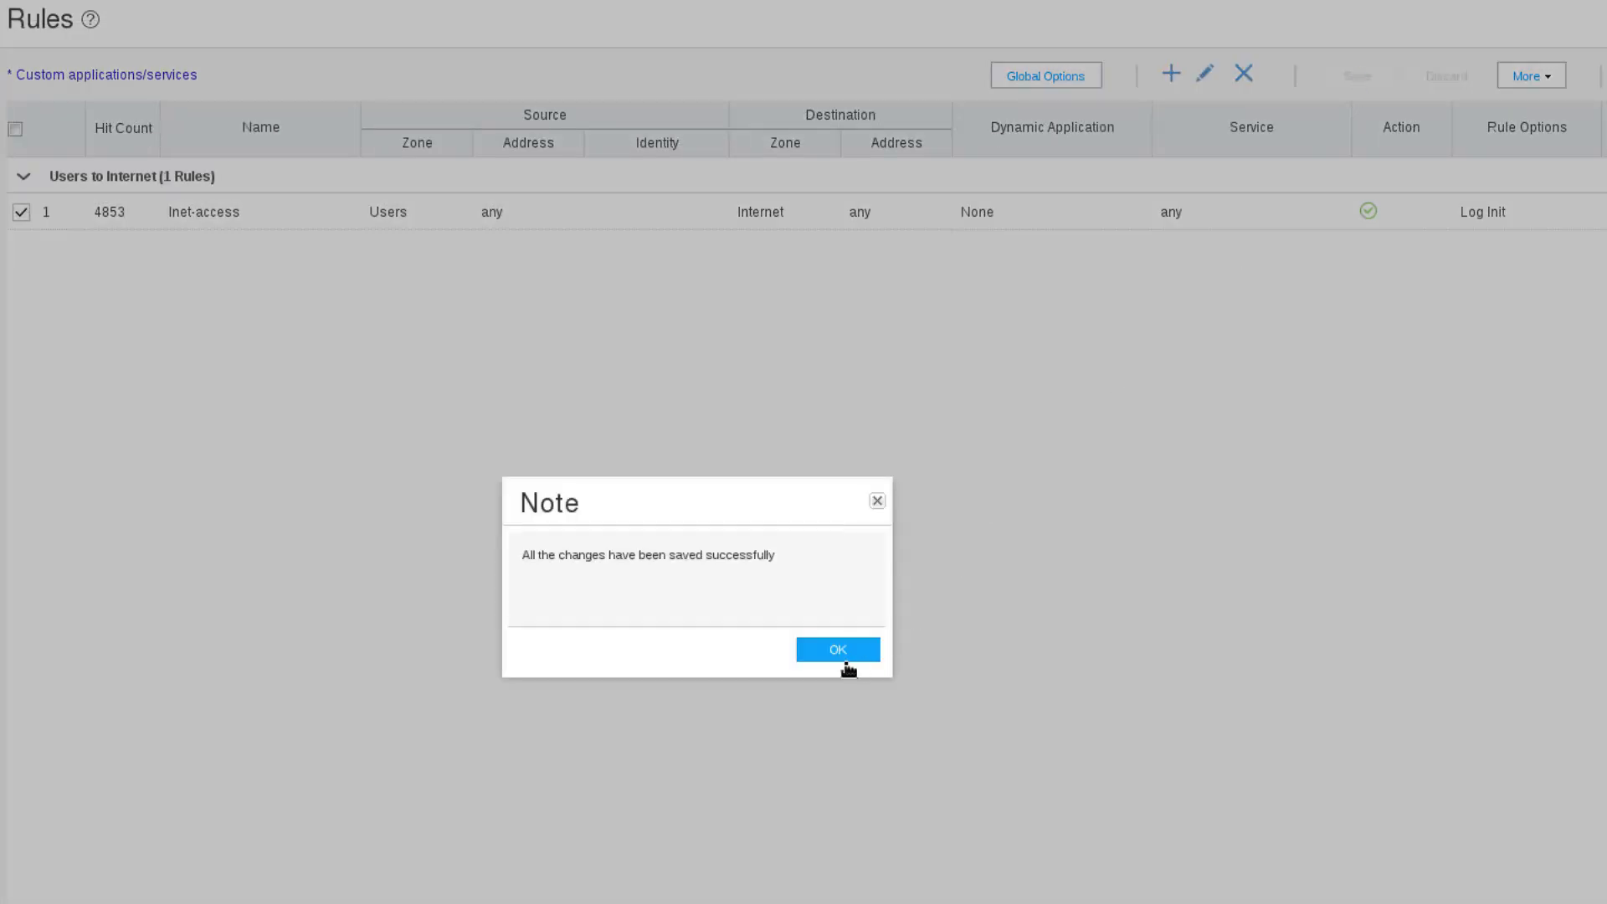
click(838, 649)
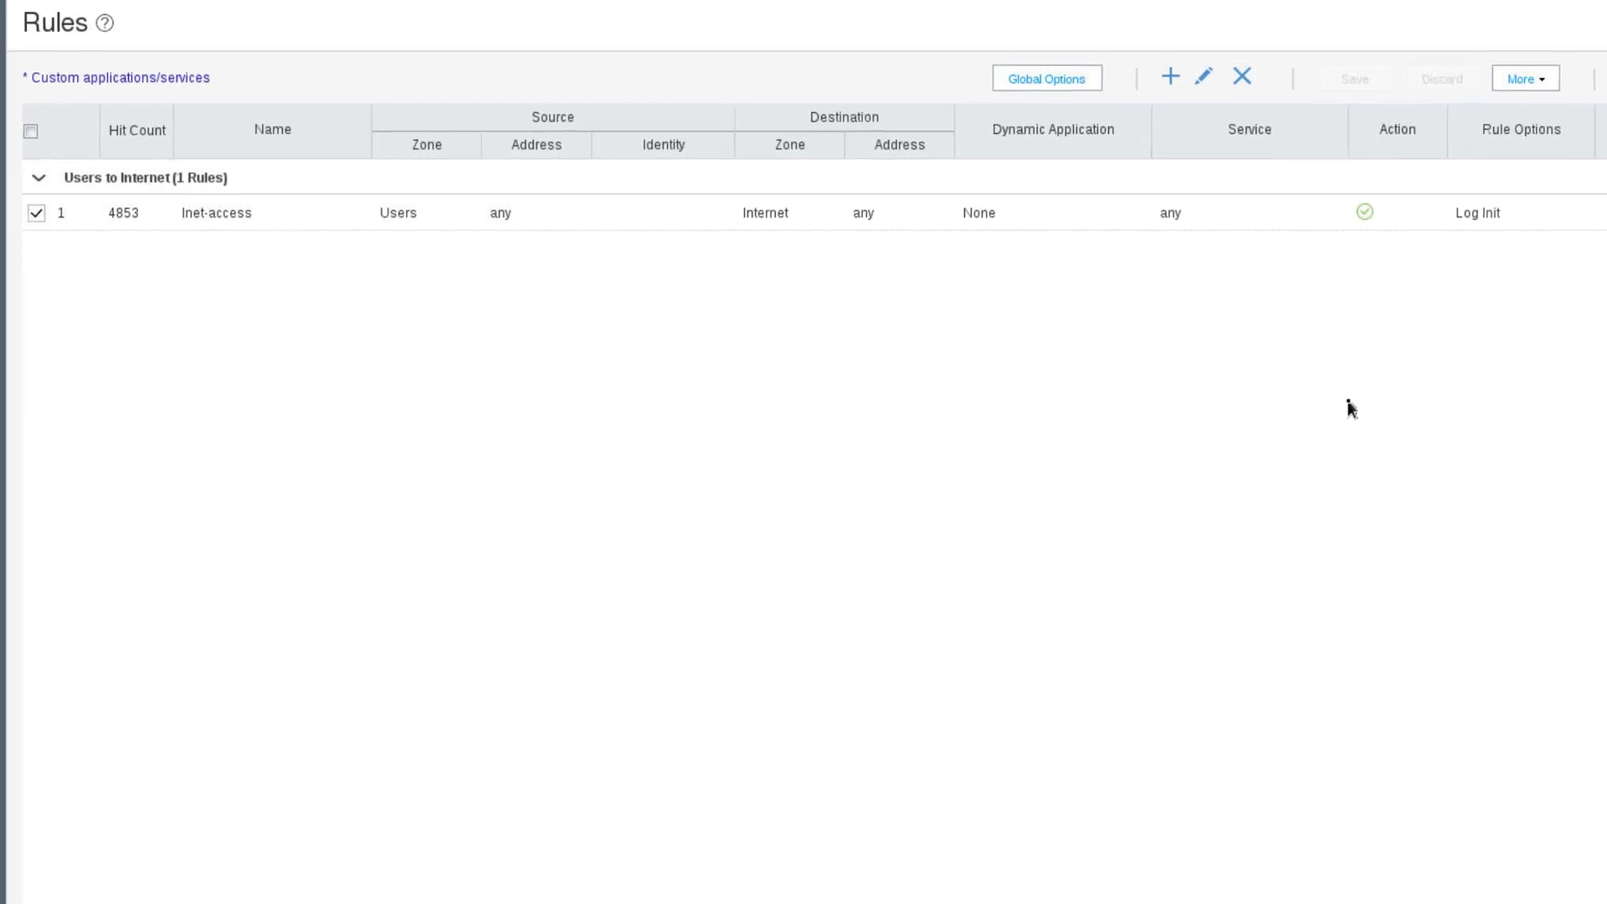
click(1451, 23)
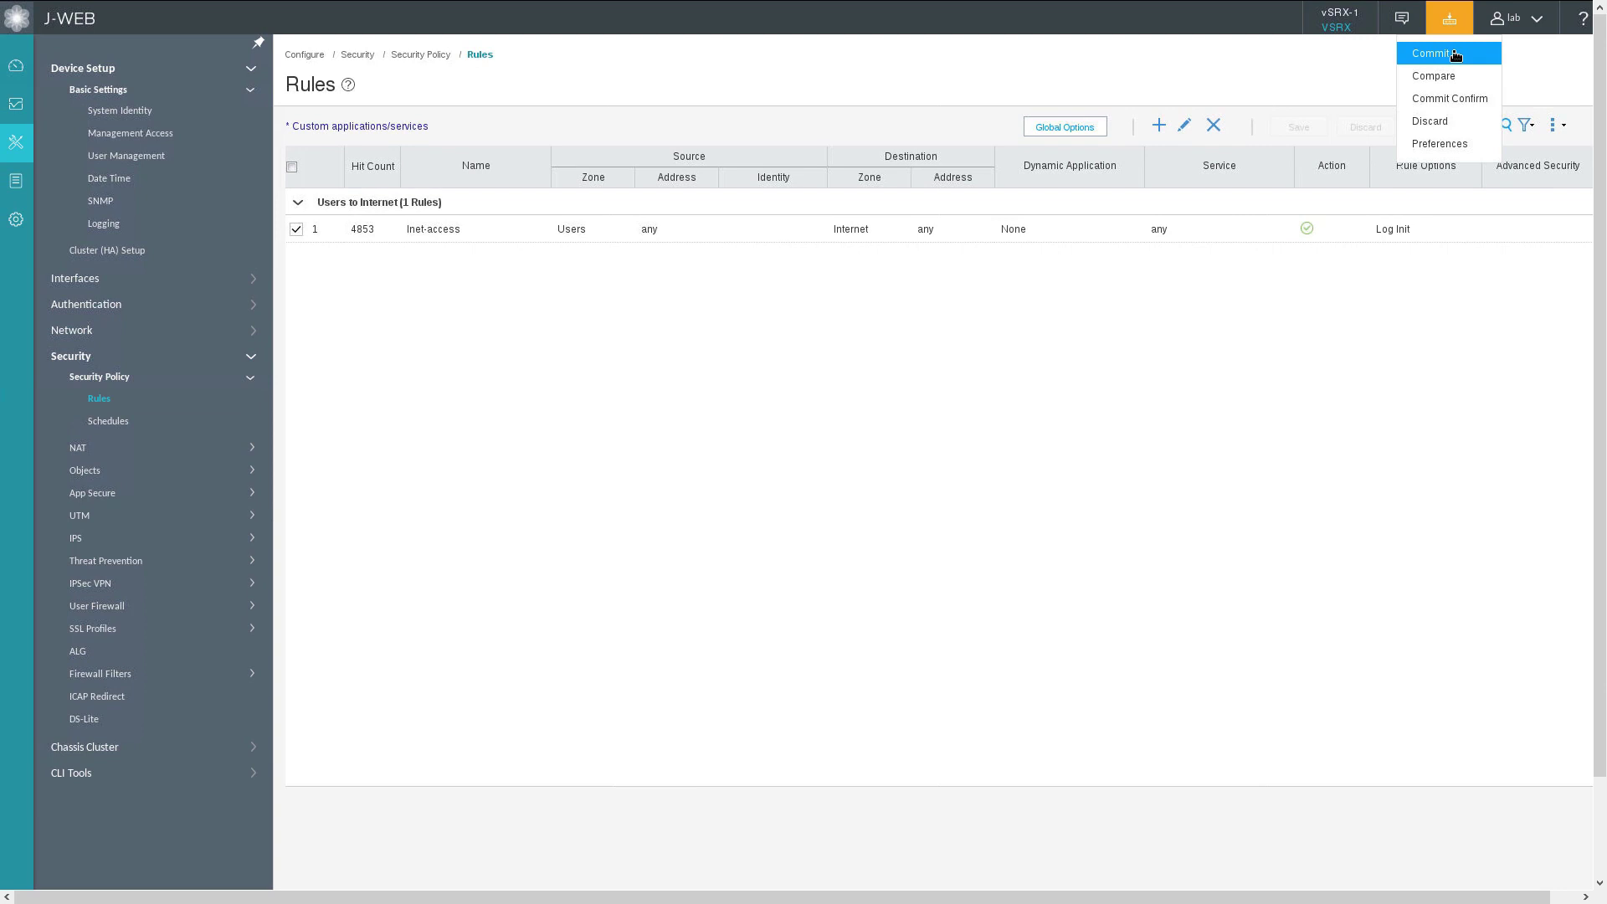
click(1455, 54)
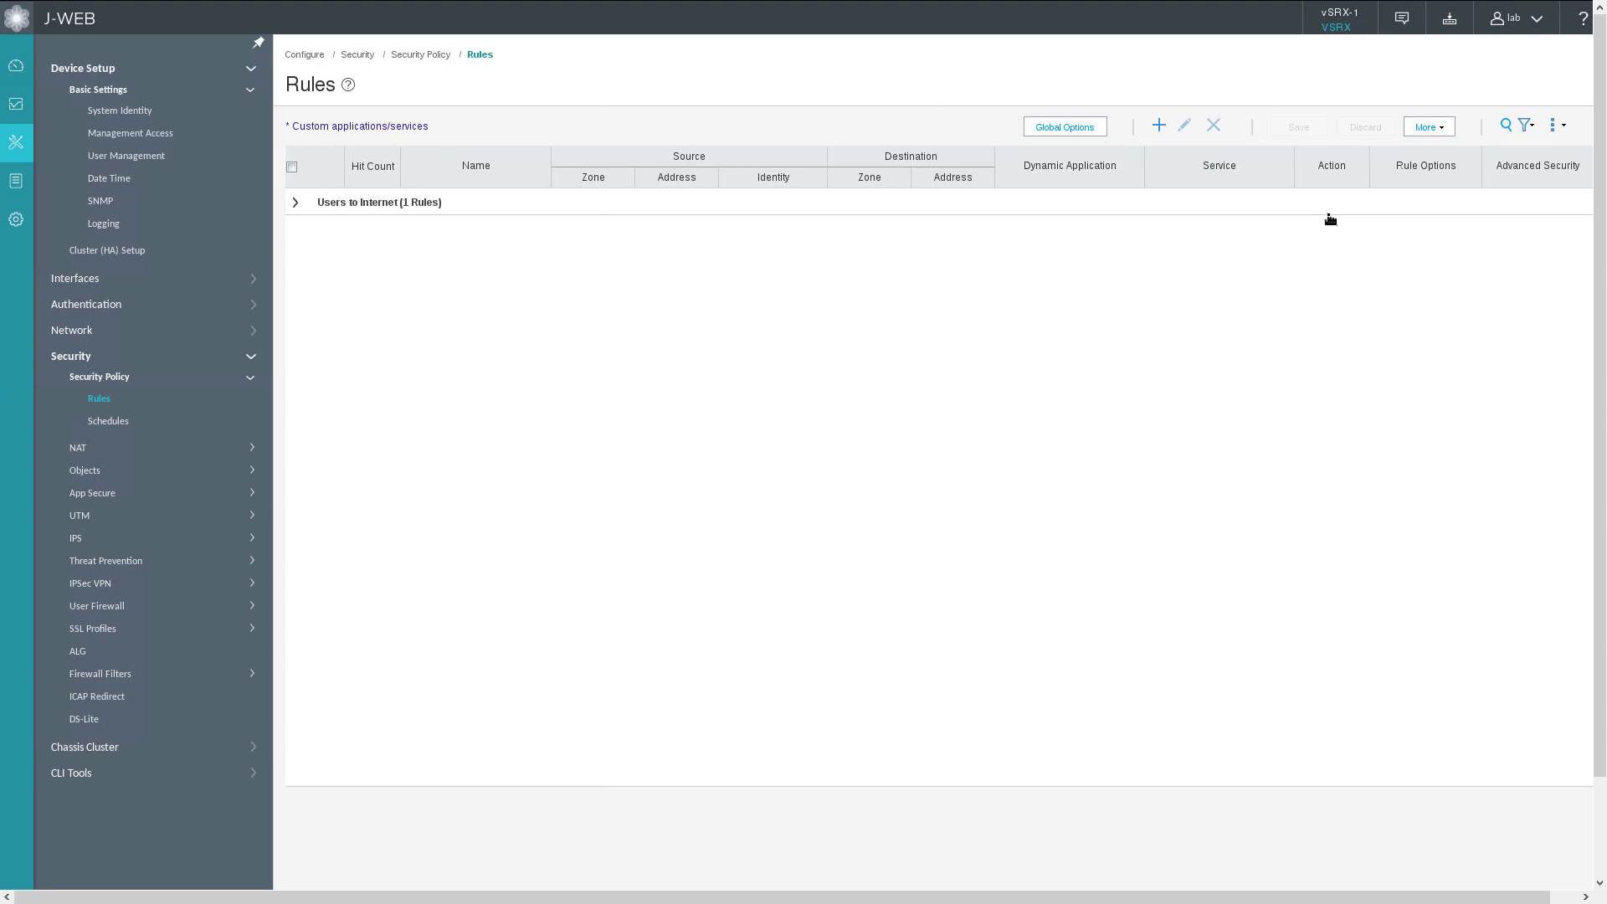
Step: On vSRX-1, run show log /var/traffic-log/local-logs and page through the output
key(alt+Tab)
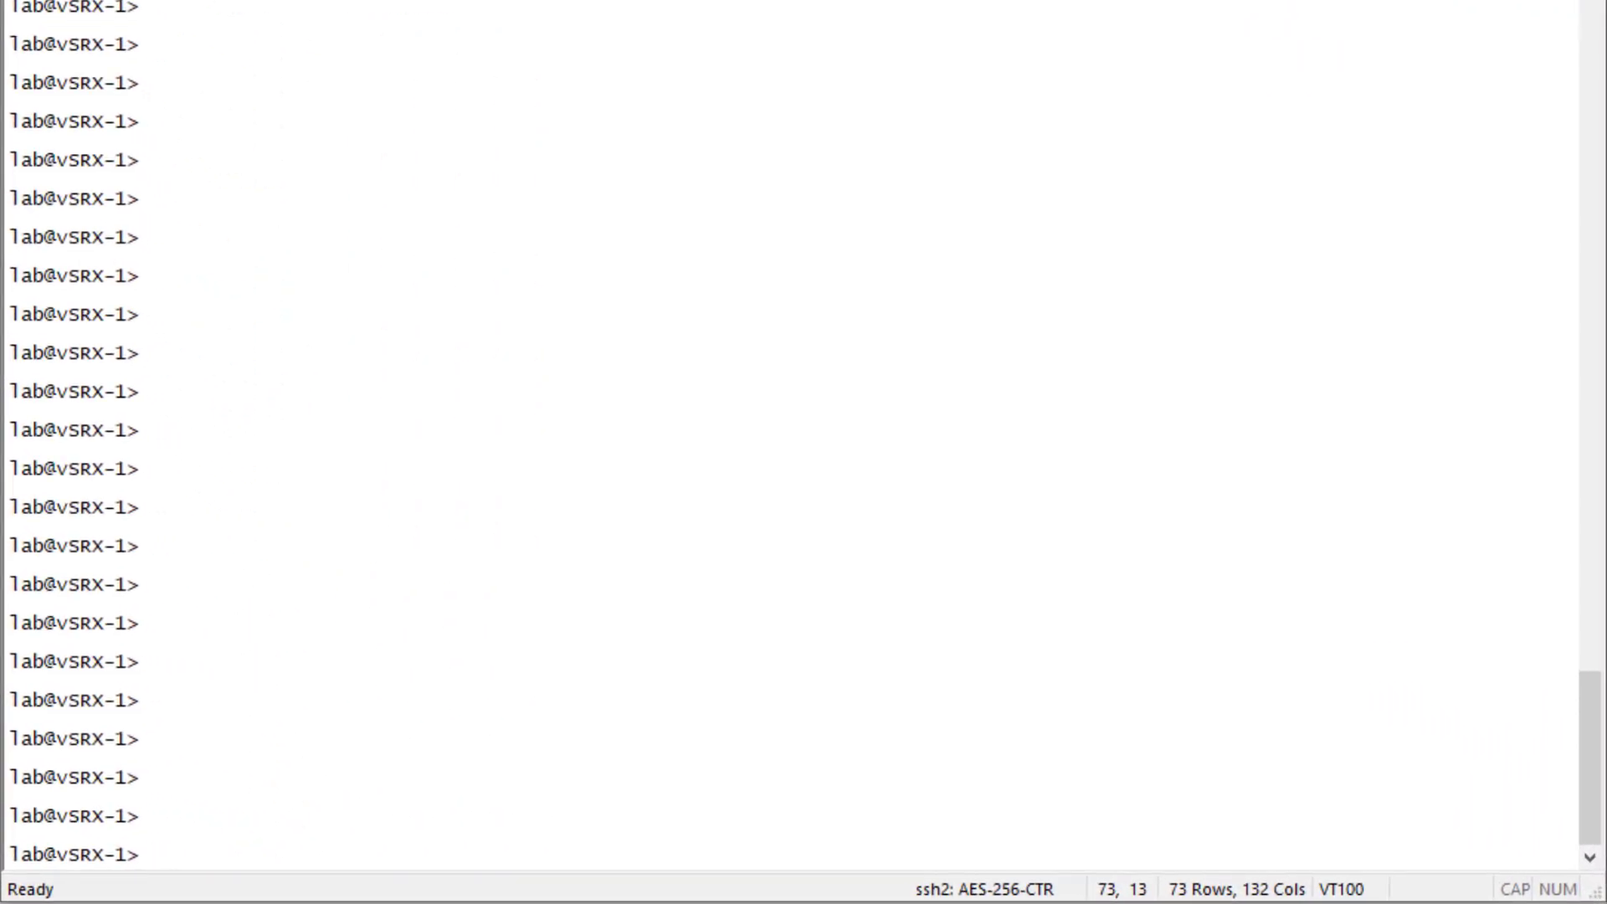
text(show log /var/traffic-log/local-logs)
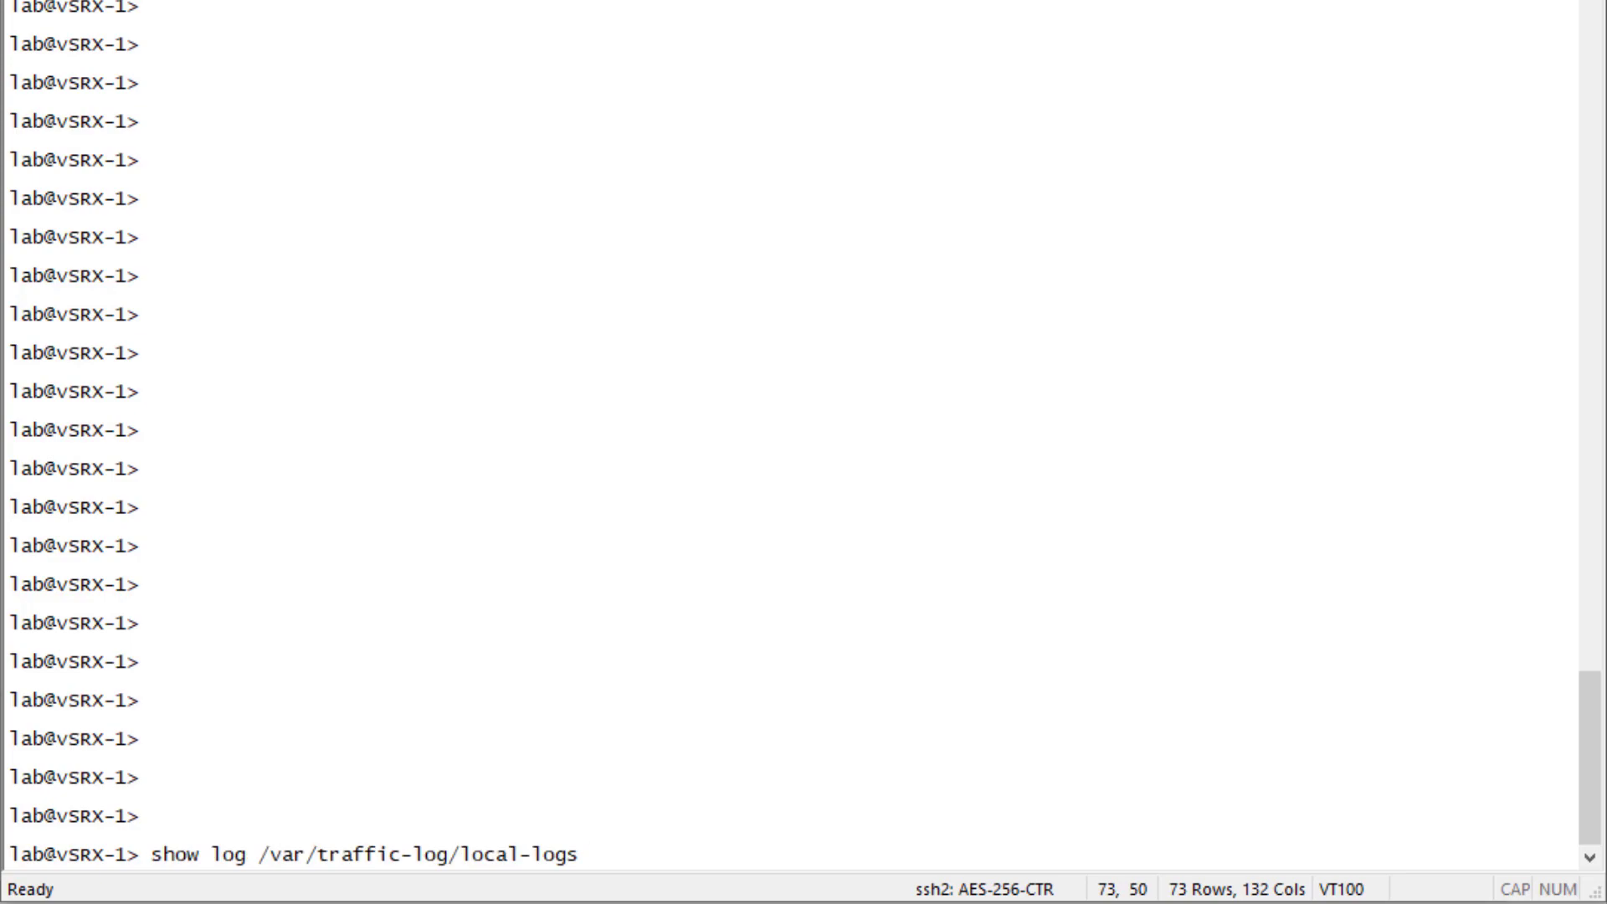
key(Return)
key(space)
key(space)
key(space)
key(space)
key(space)
key(space)
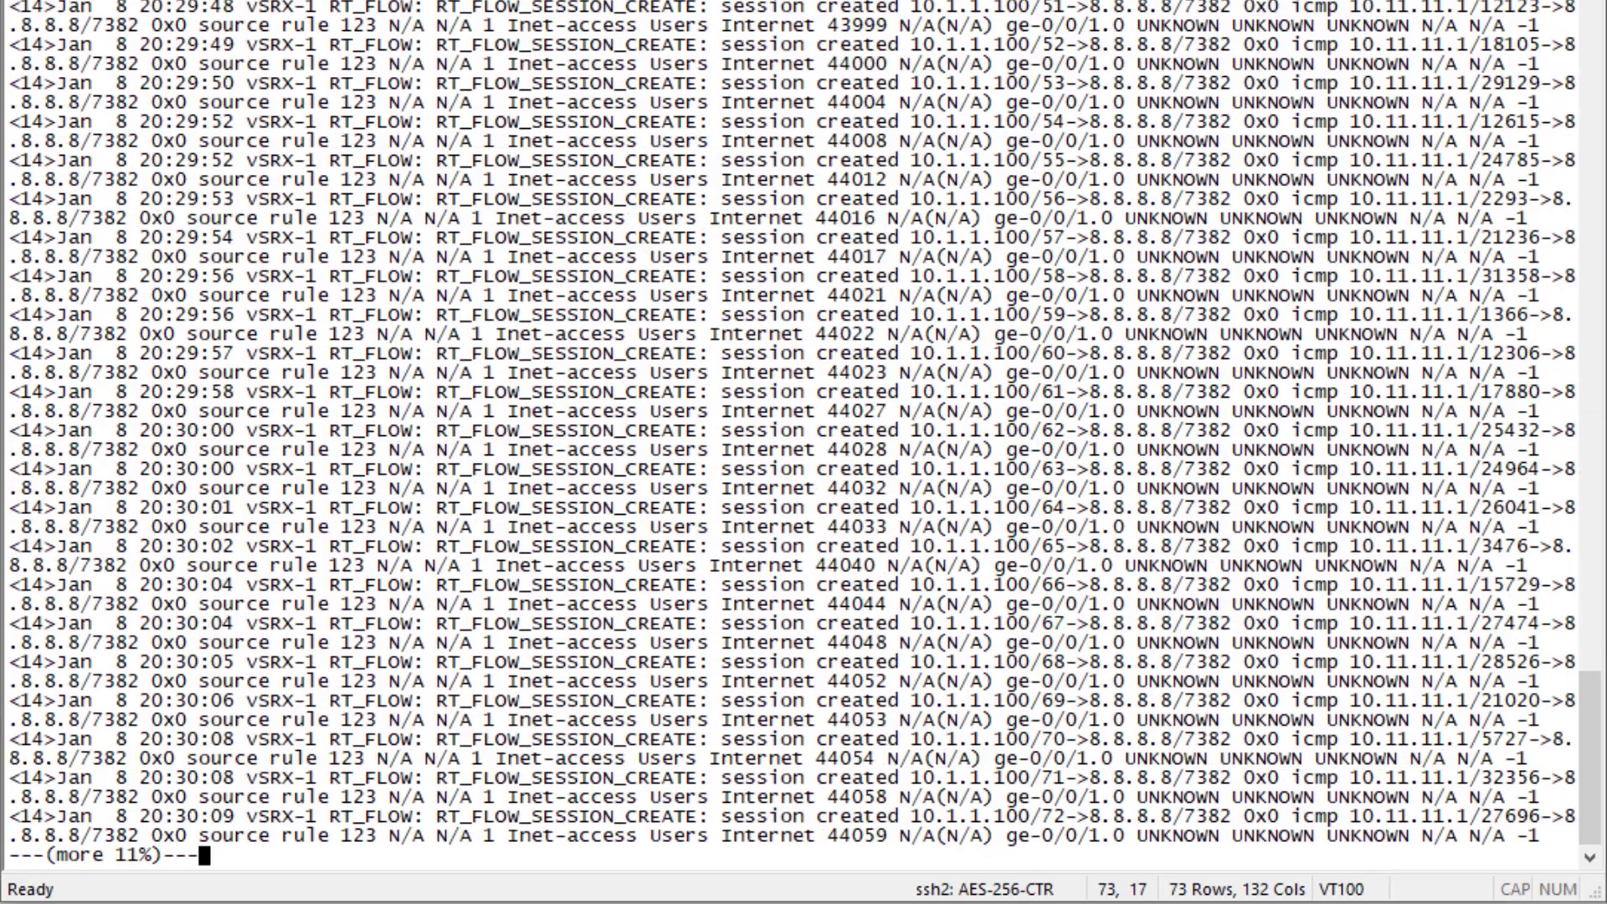
key(space)
key(space)
key(space)
key(space)
key(space)
key(space)
key(space)
key(space)
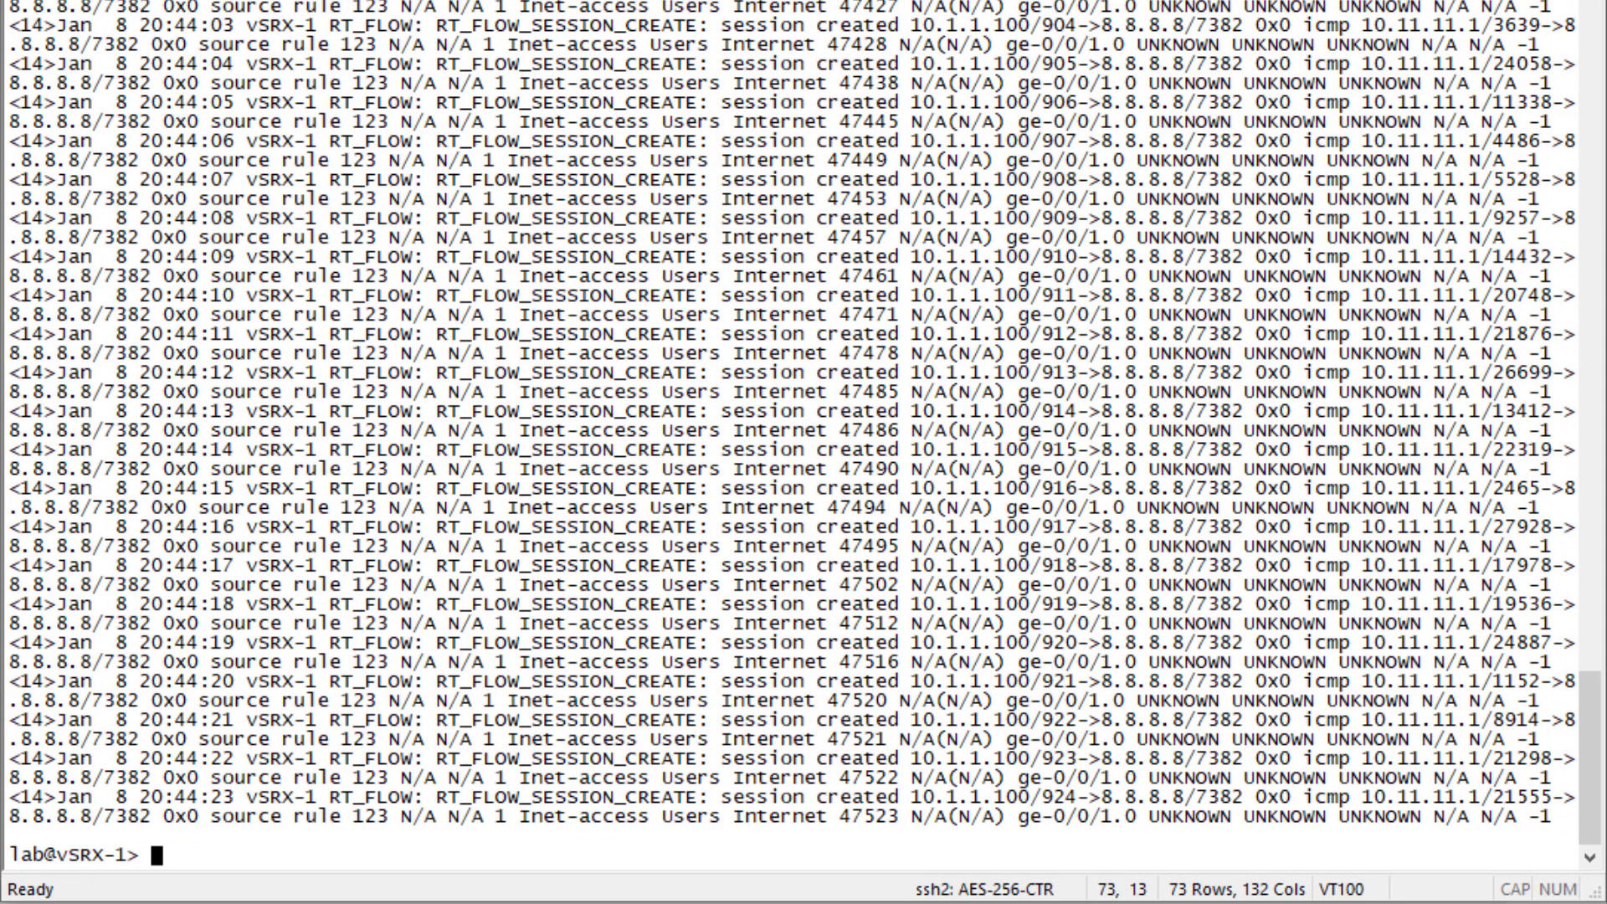
key(Up)
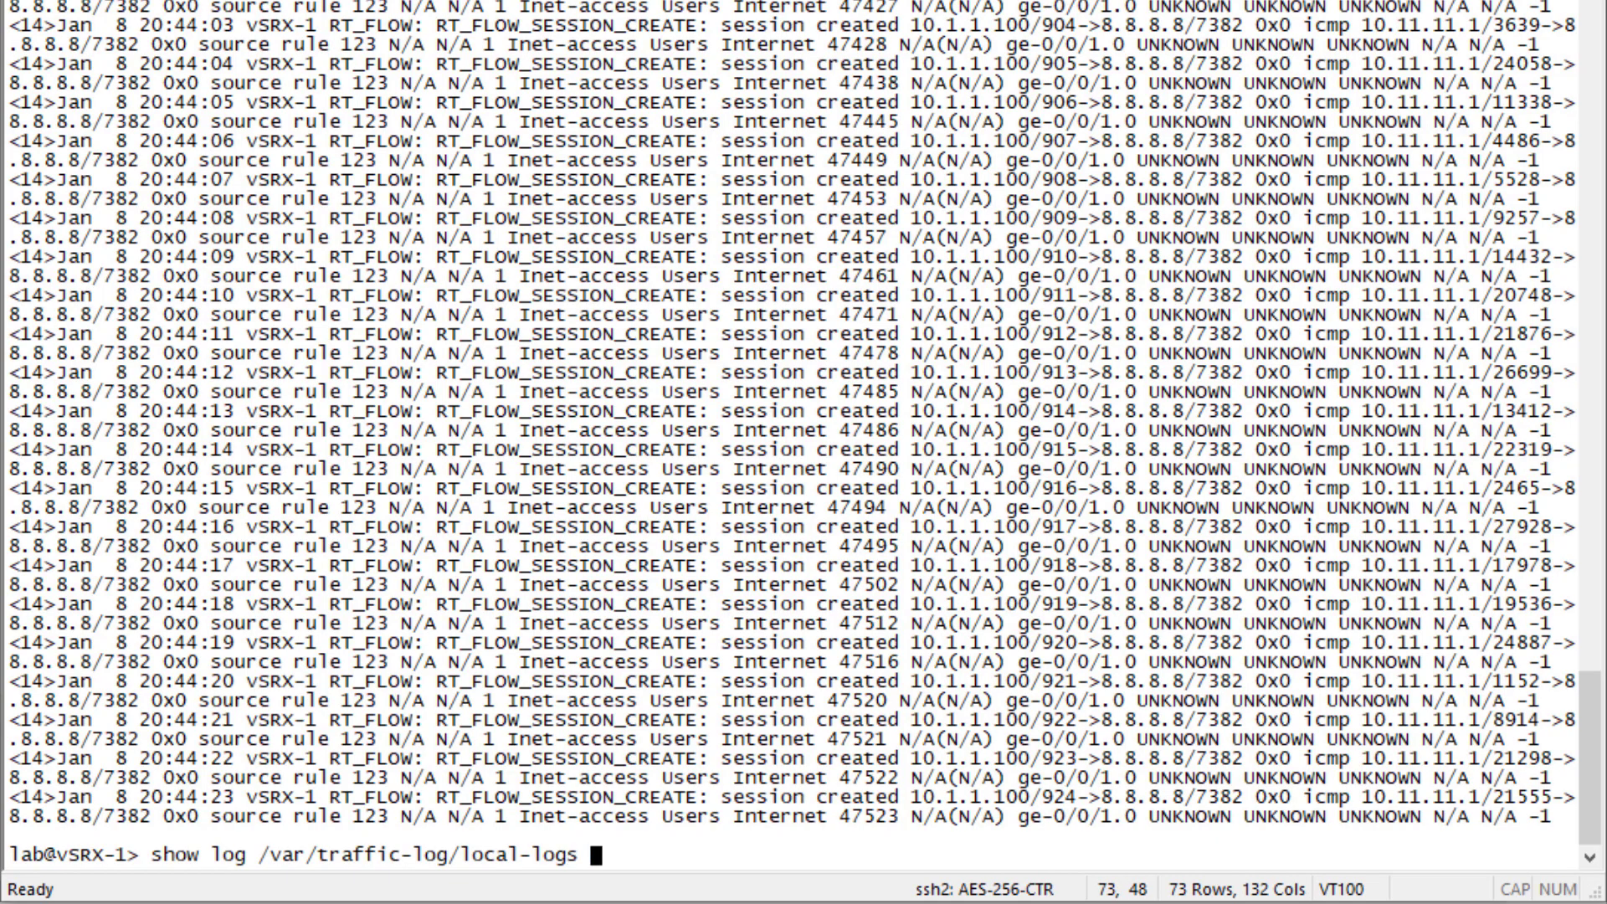
key(Return)
key(space)
key(space)
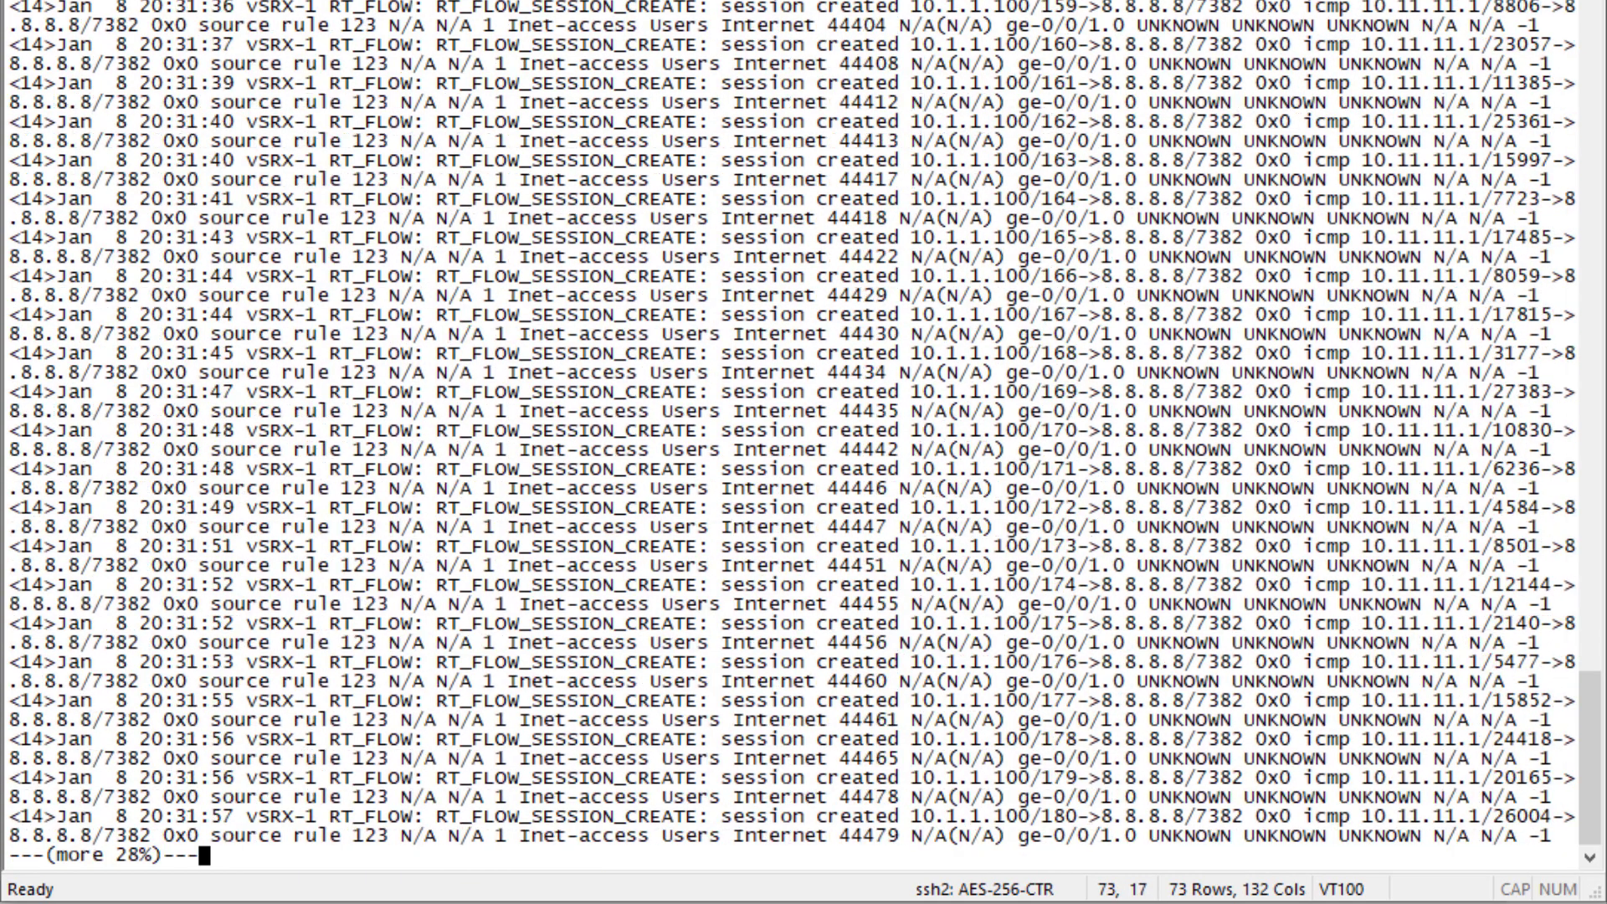
key(space)
key(space)
key(space)
key(space)
key(space)
key(space)
key(space)
key(space)
Step: Rerun the show log command with | last, then enter tail /var/log/syslog on DMZ-Server
key(Up)
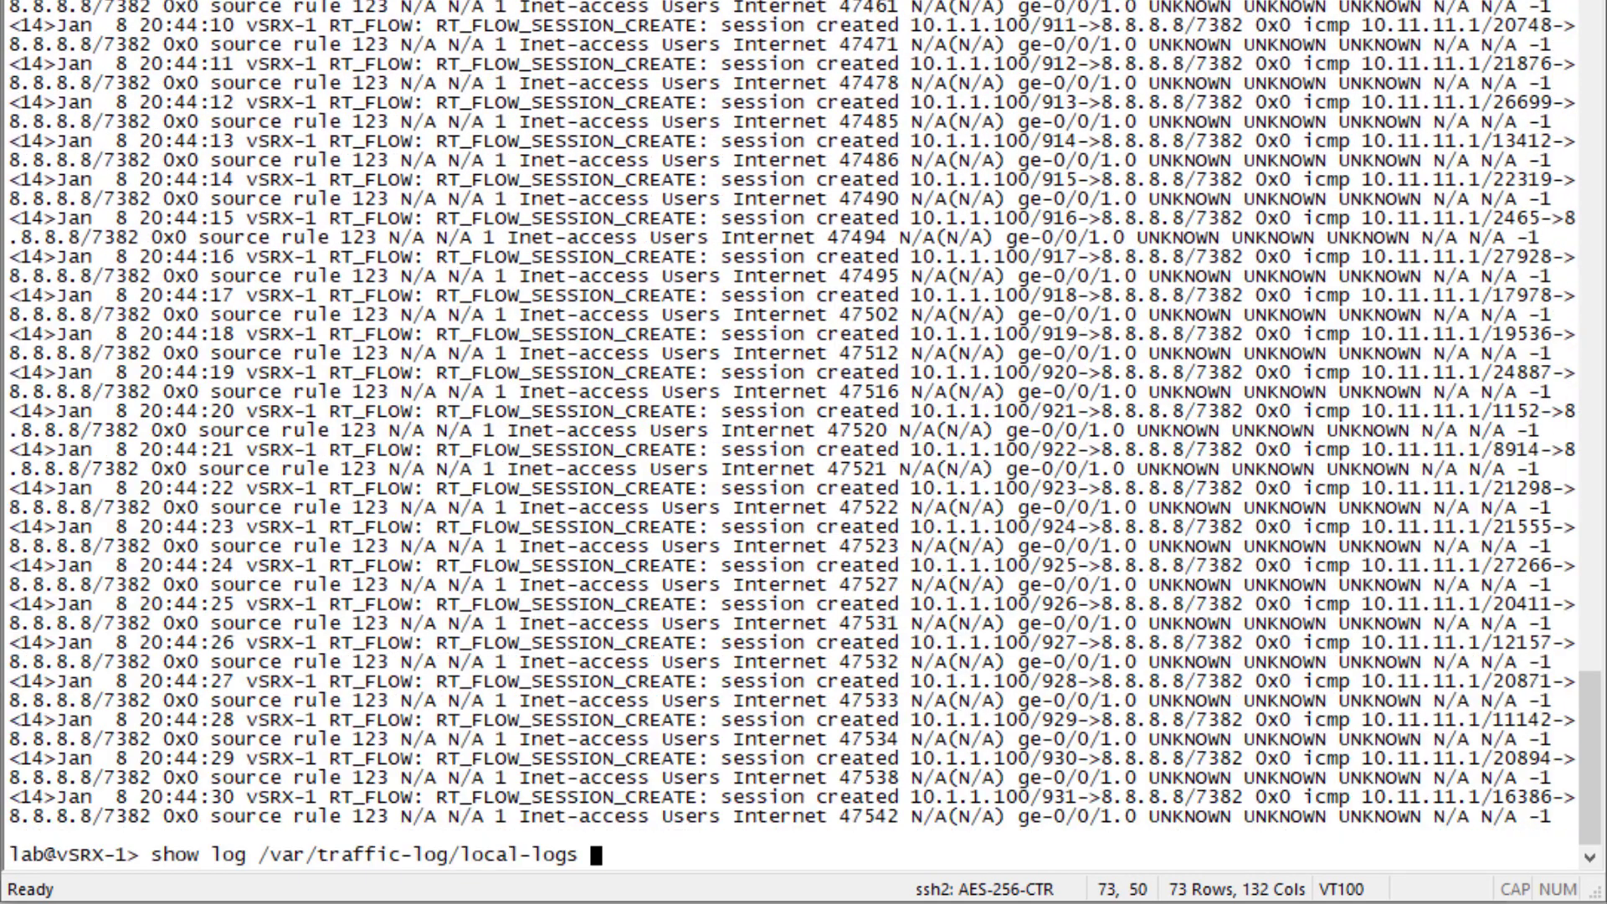
text(| last)
key(Return)
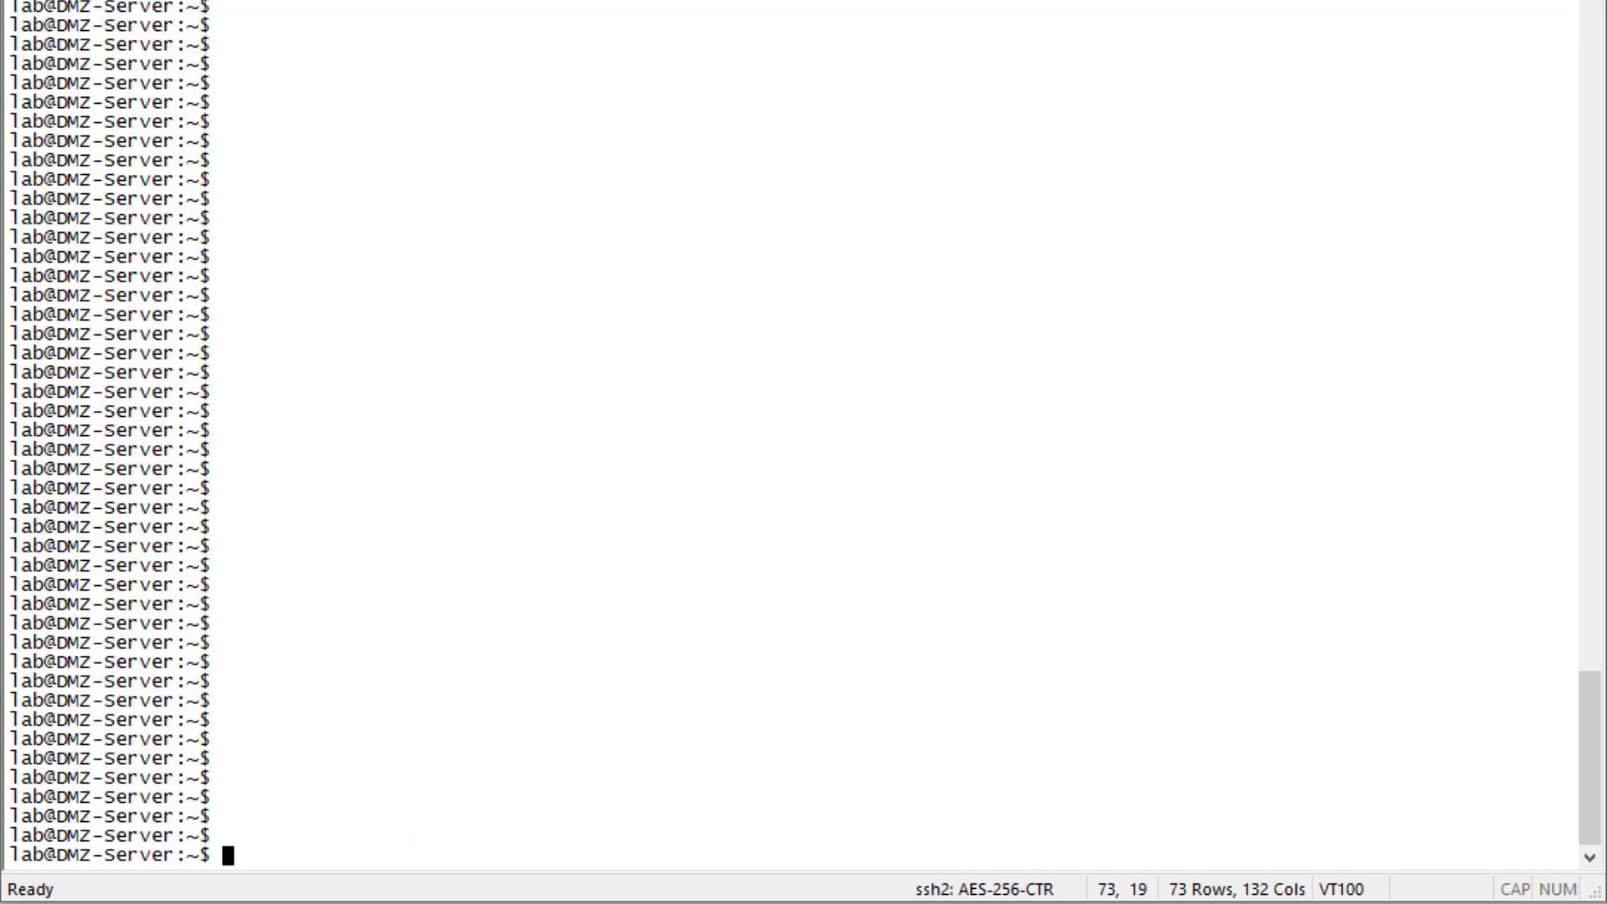
text(tail /var/log/syslog)
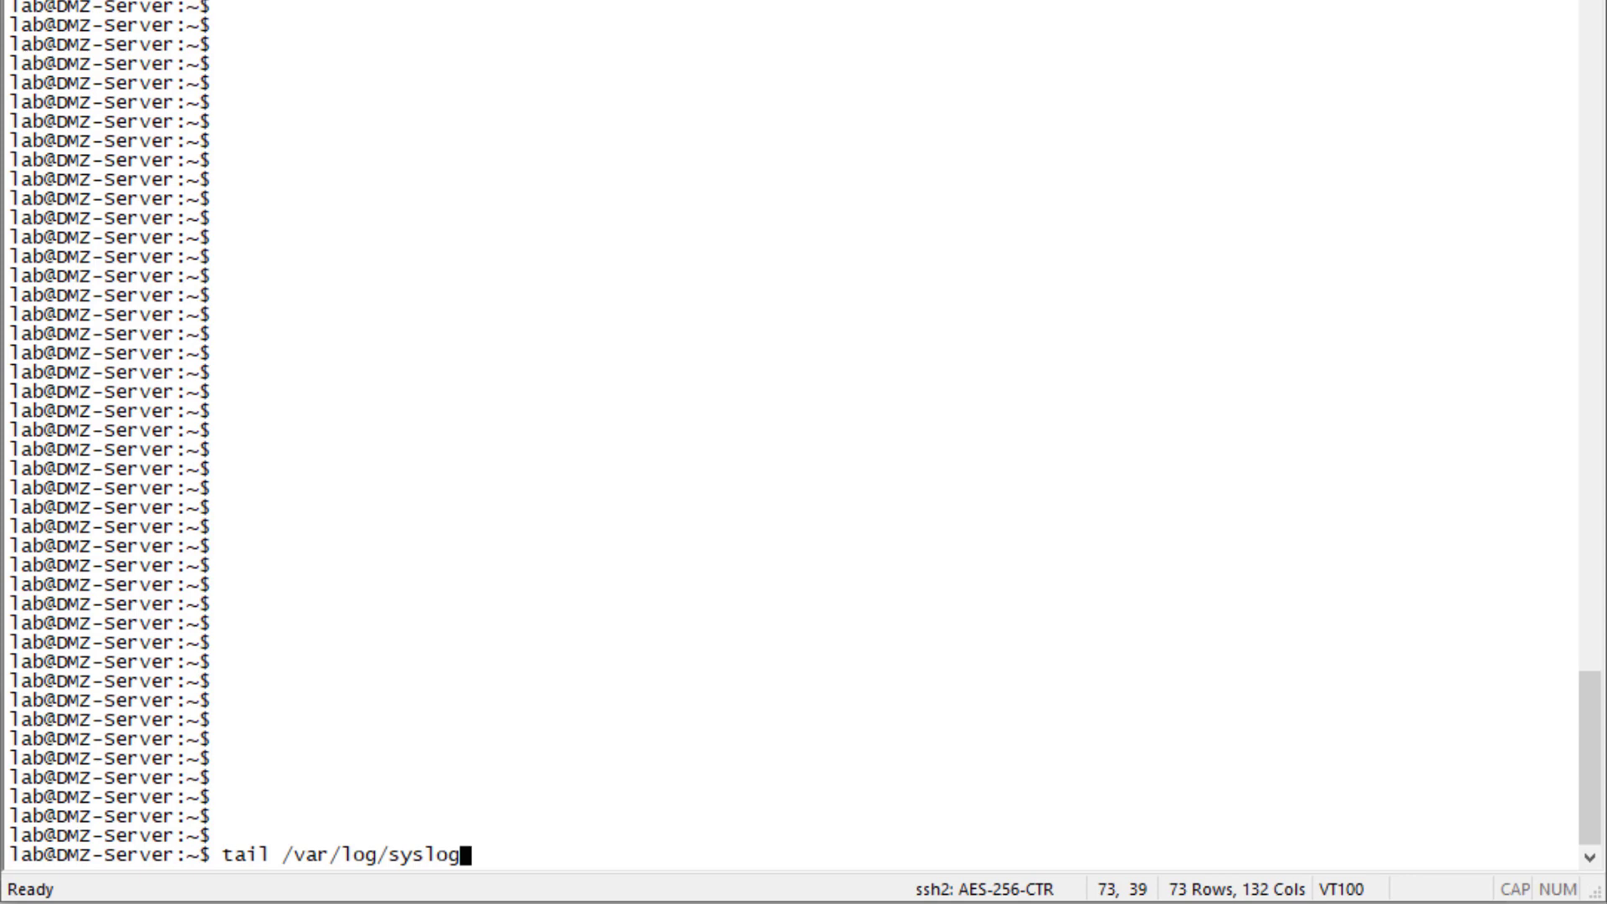
Step: Run tail /var/log/syslog twice to see vSRX-1 RT_FLOW session-create entries for Inet-access
key(Return)
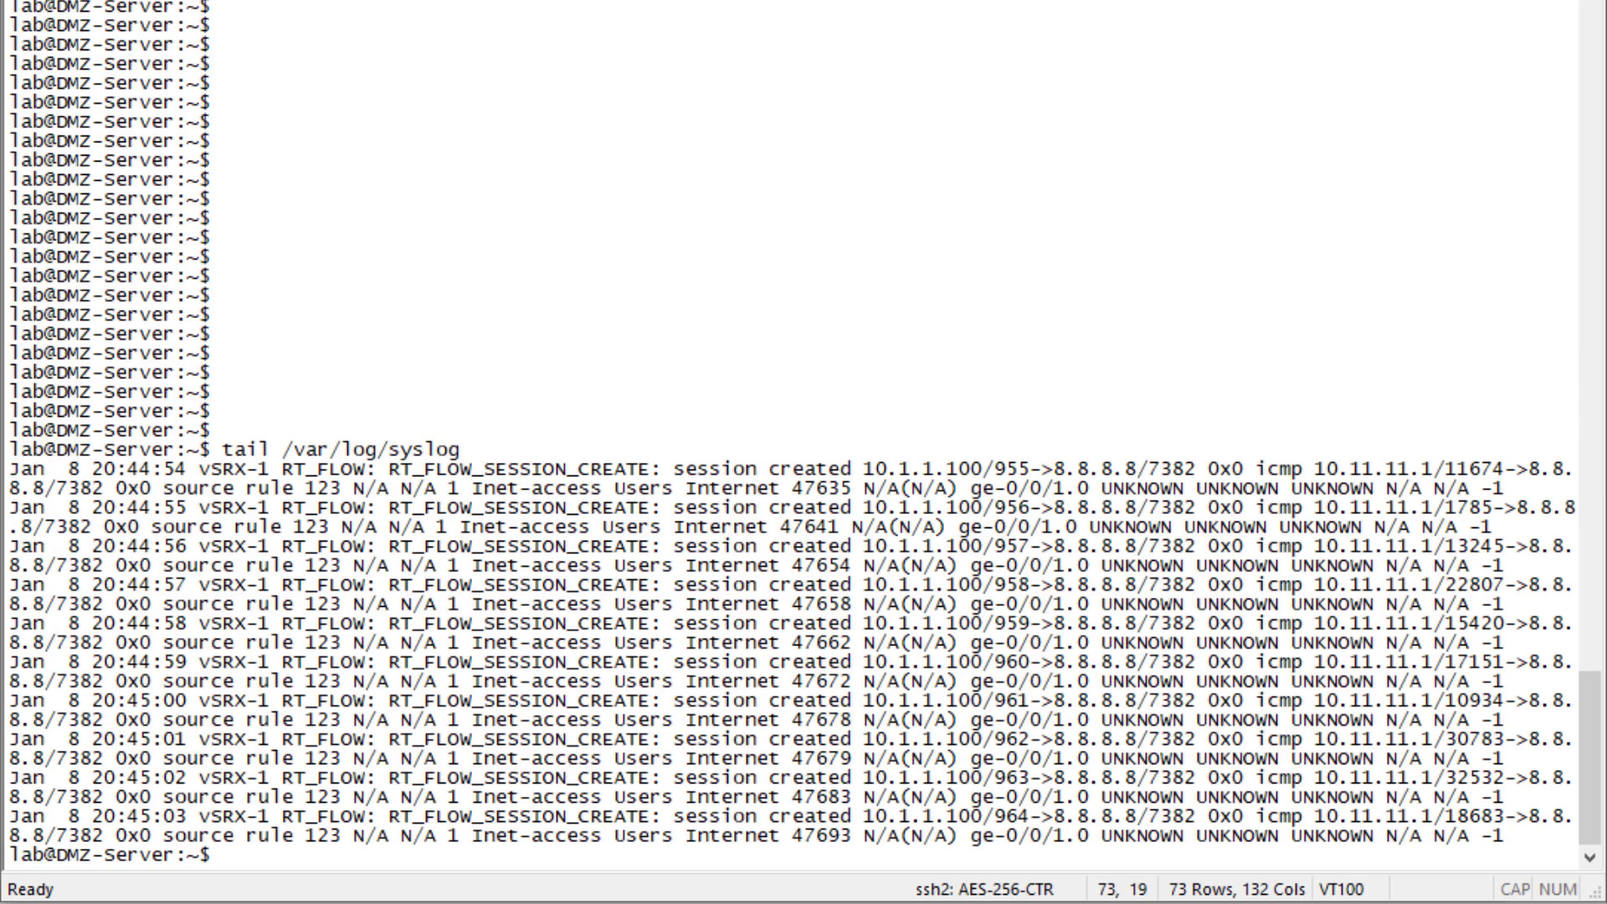
key(Up)
key(Return)
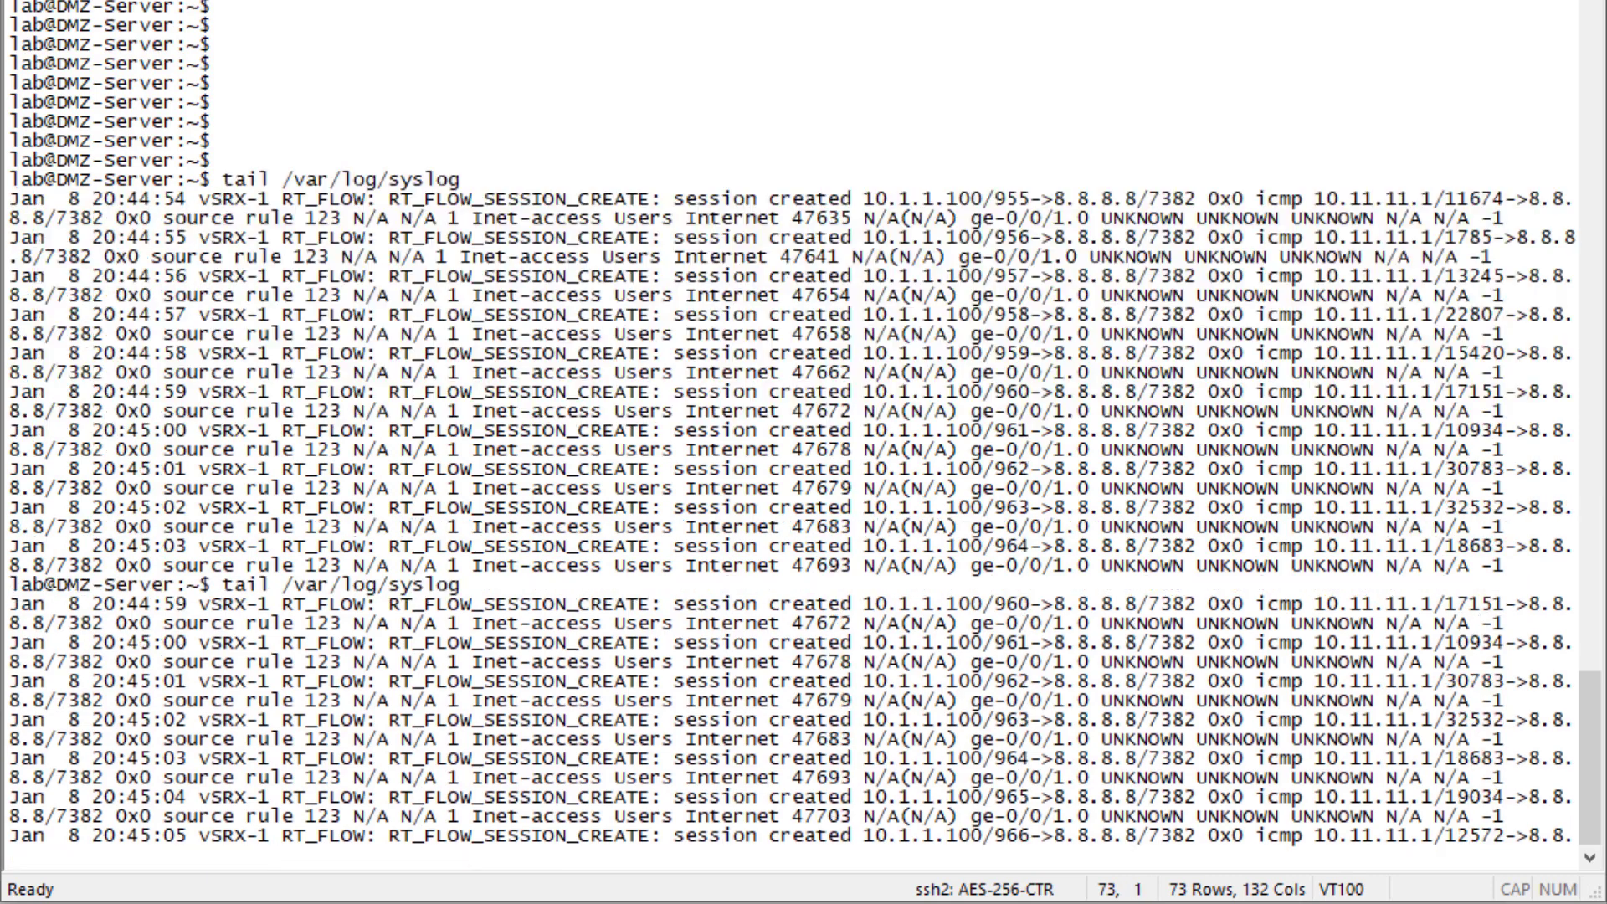